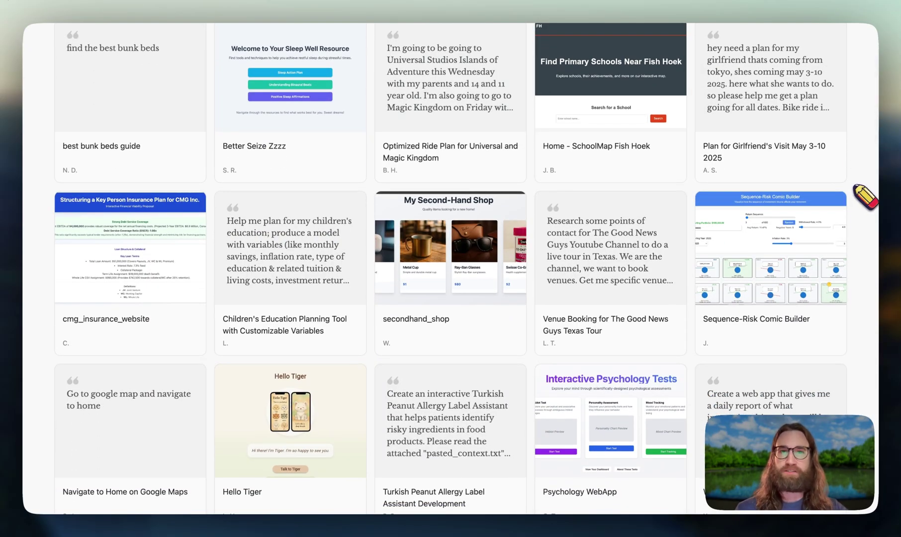
scroll(864, 196, "down", 1)
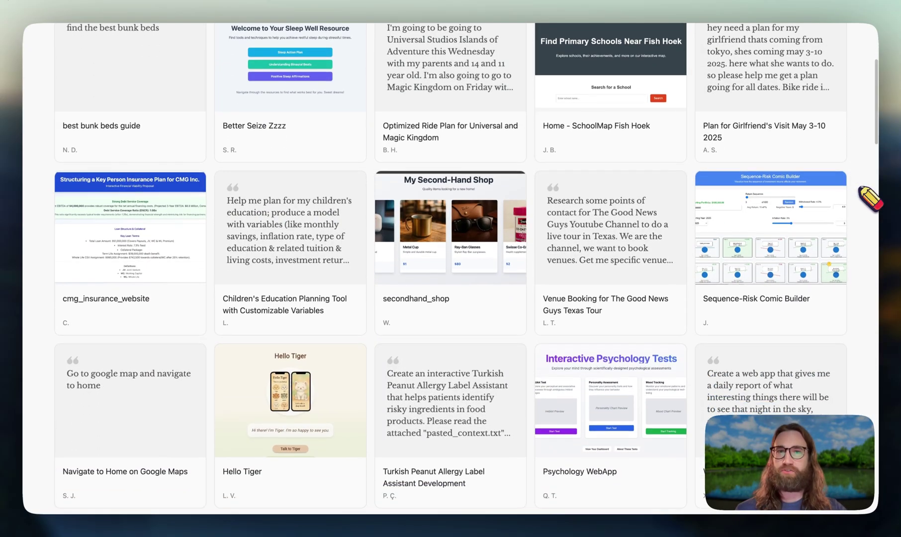
Step: Open the replay of the secondhand_shop task
mouse_move(520, 225)
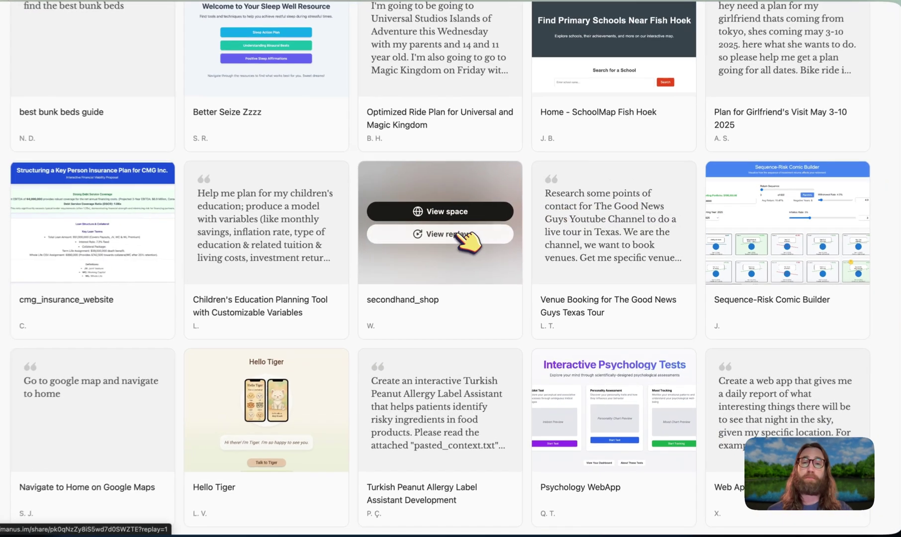
left_click(456, 234)
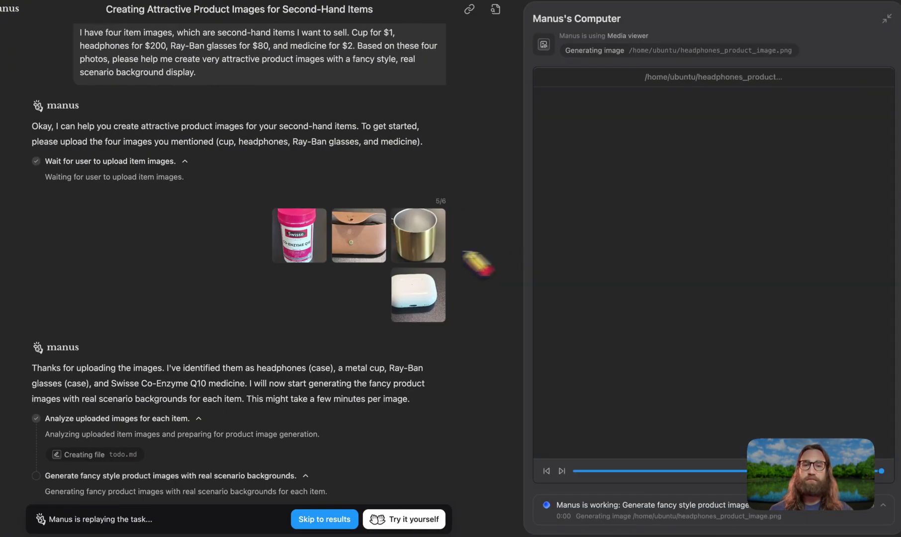
Step: Browse the uploaded medicine, metal mug and AirPods case photos full size
left_click(312, 247)
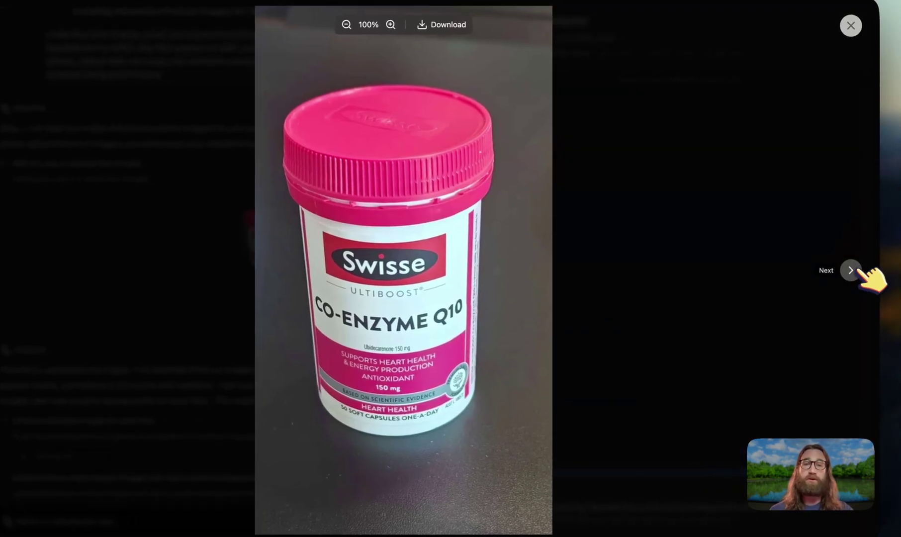
left_click(884, 267)
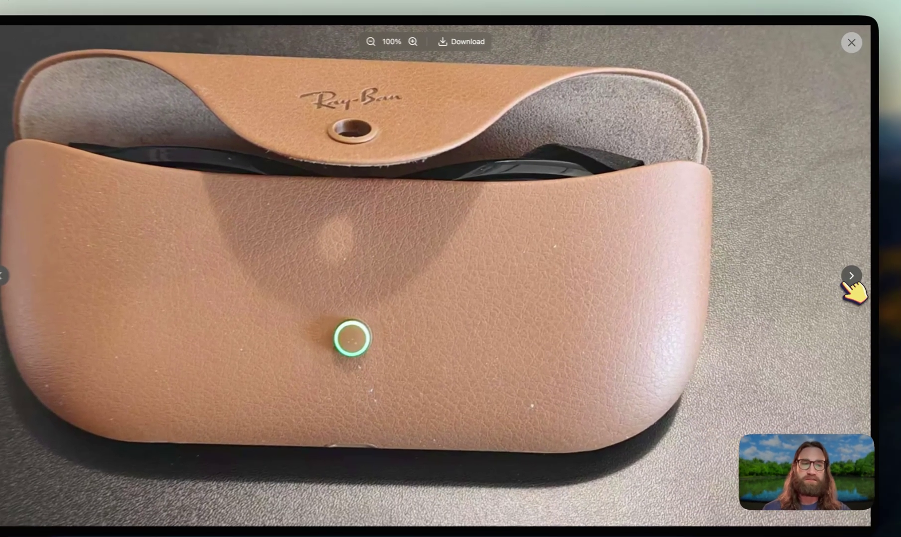
left_click(853, 269)
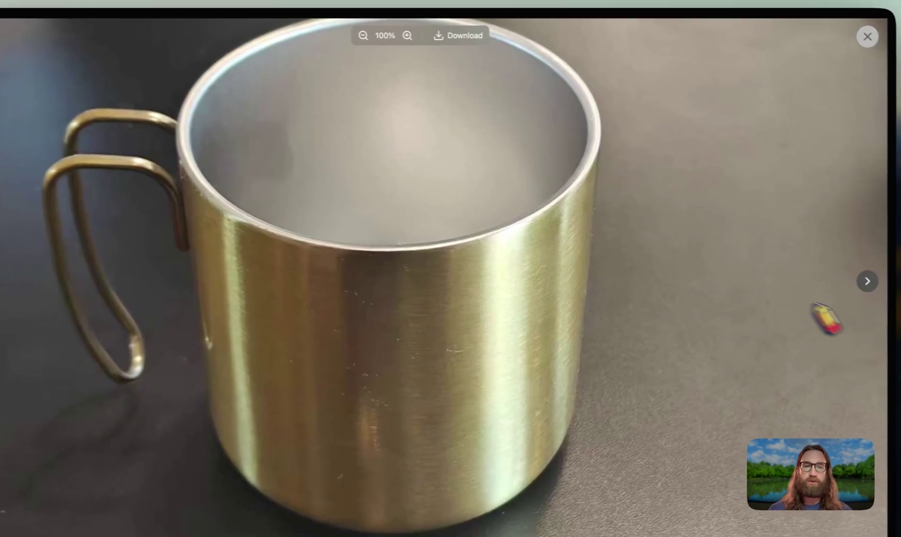
left_click(864, 283)
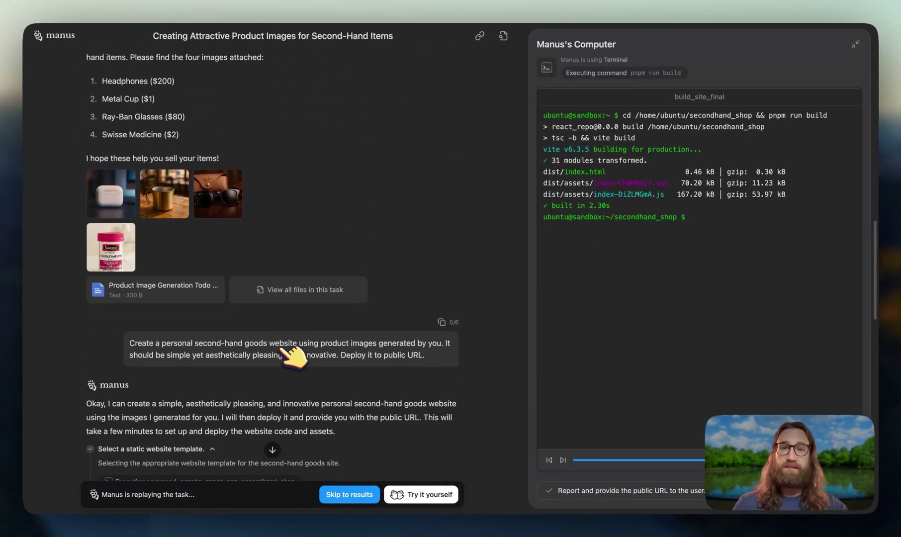
Step: Page through the generated AirPods, sunglasses and Swisse Co-Enzyme Q10 product images
left_click(119, 144)
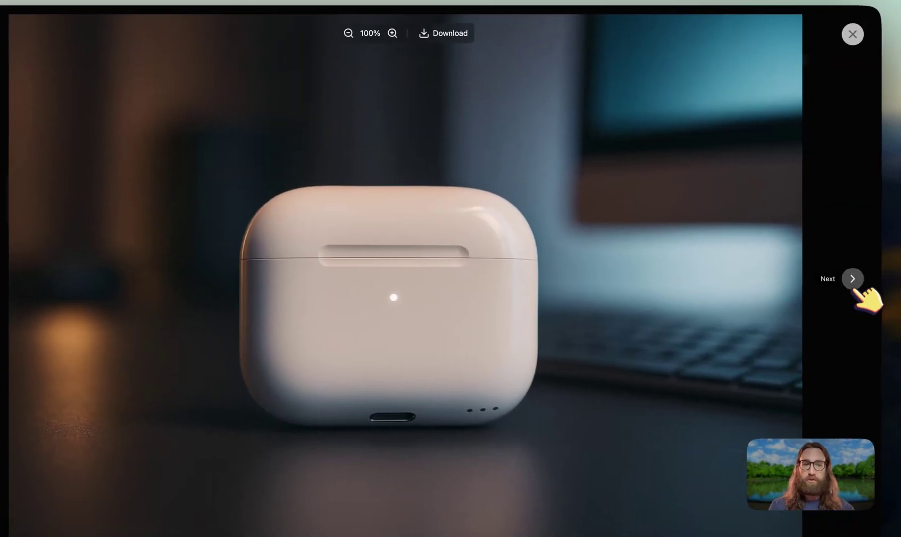
left_click(851, 279)
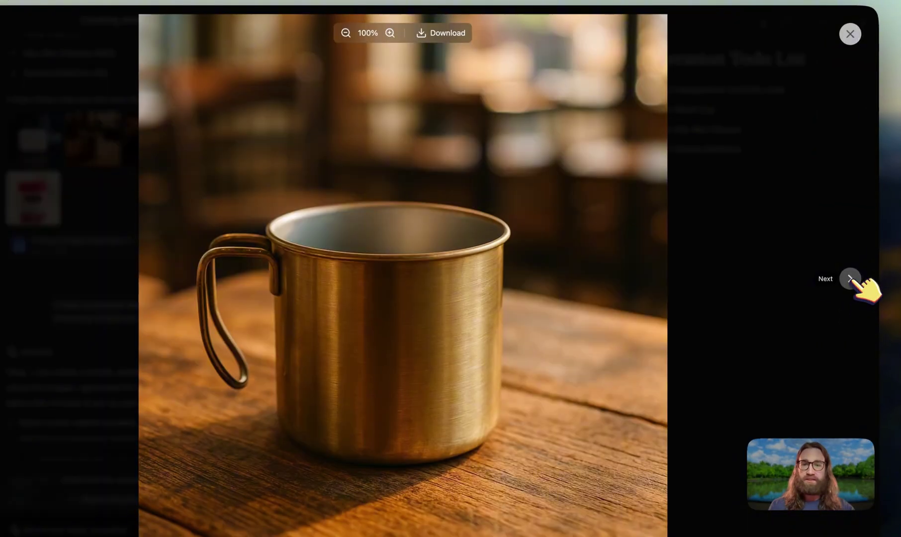
left_click(851, 279)
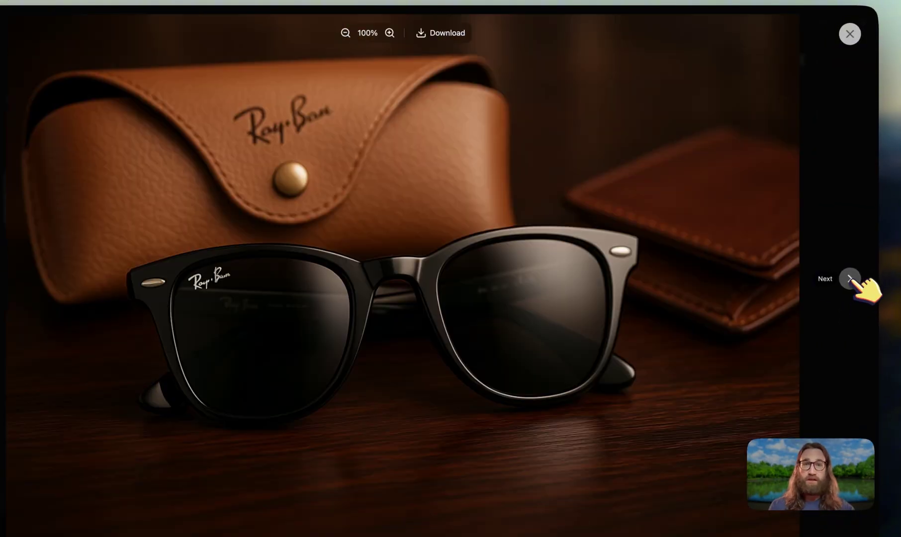
left_click(851, 278)
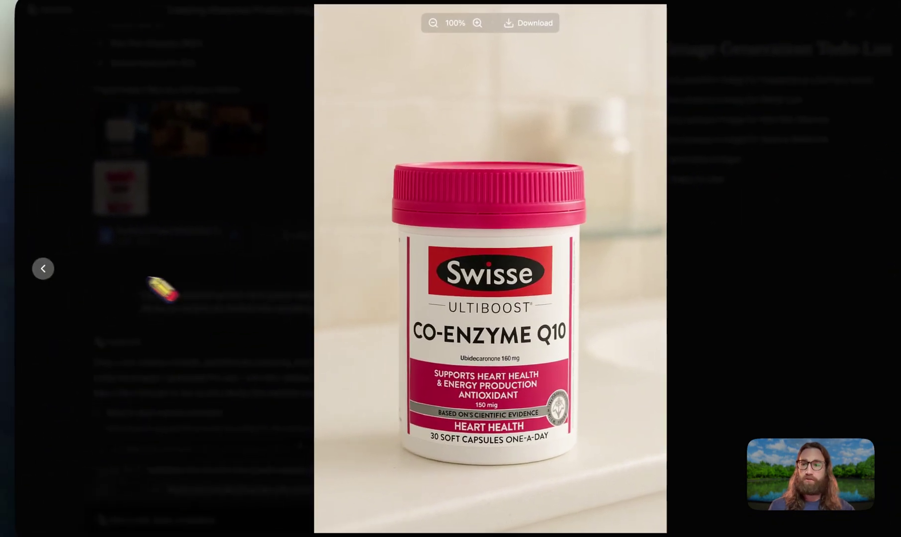
left_click(48, 268)
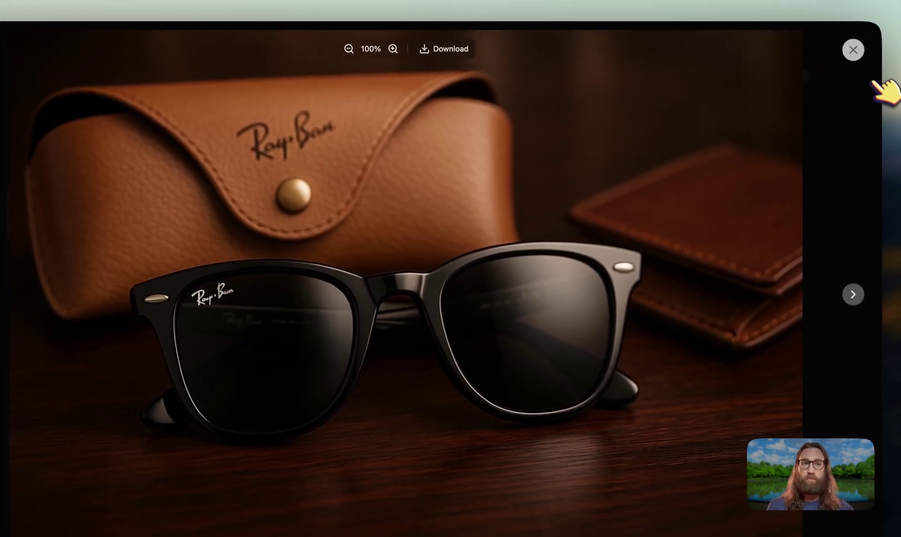
Step: Open the deployed My Second-Hand Shop website from the chat
left_click(883, 39)
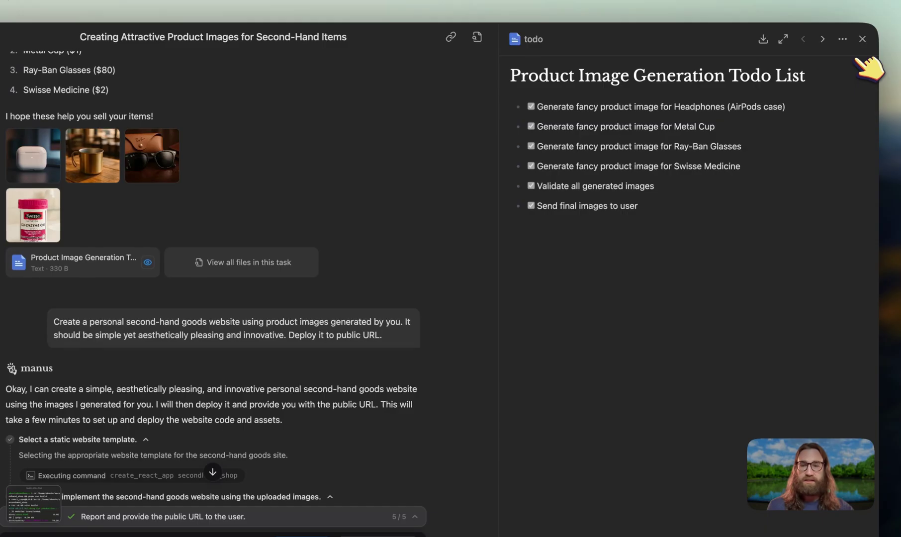
scroll(305, 373, "down", 10)
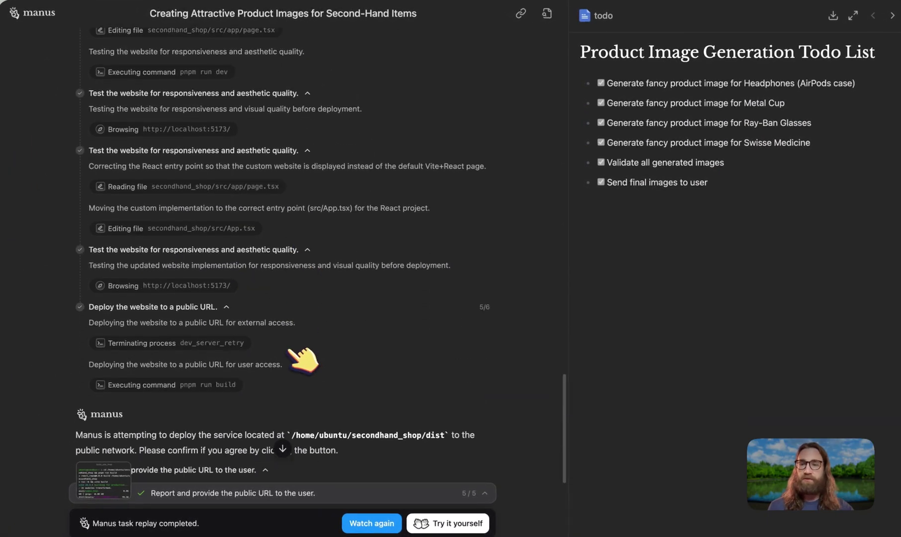
left_click(221, 343)
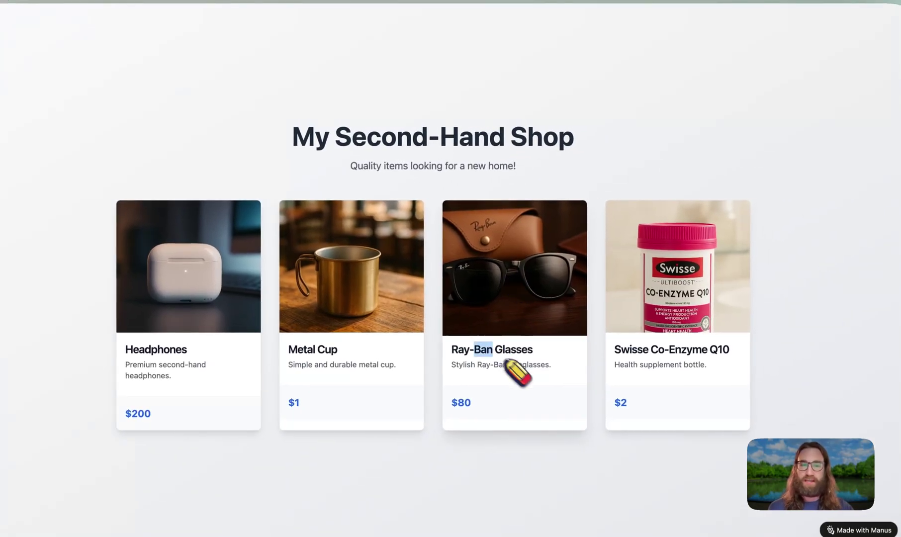
left_click(509, 365)
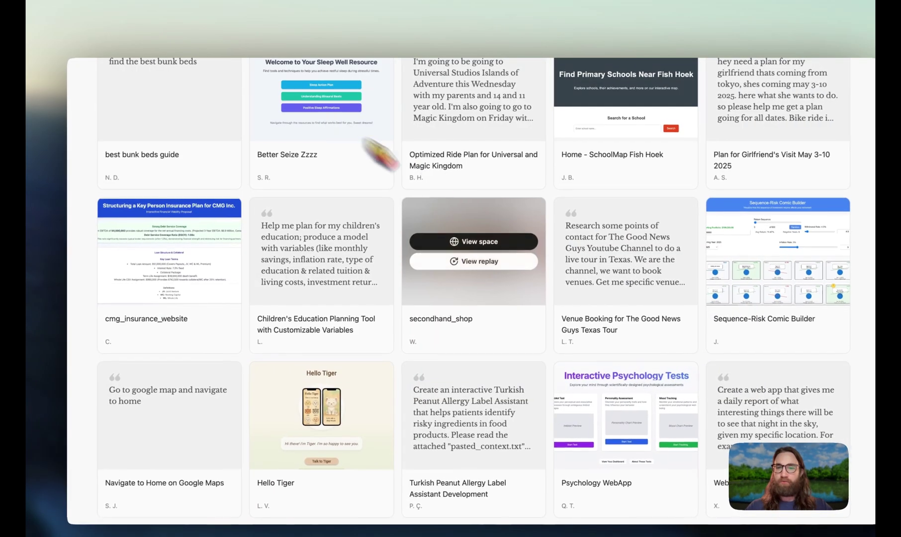
Step: Browse the Life use-case gallery and reopen the secondhand_shop task replay
scroll(497, 219, "down", 6)
scroll(502, 221, "up", 5)
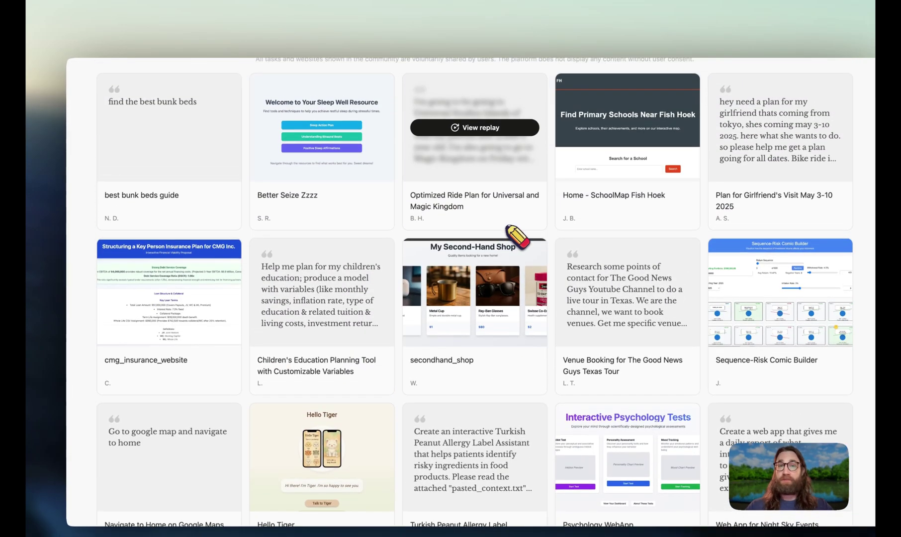
scroll(510, 231, "up", 3)
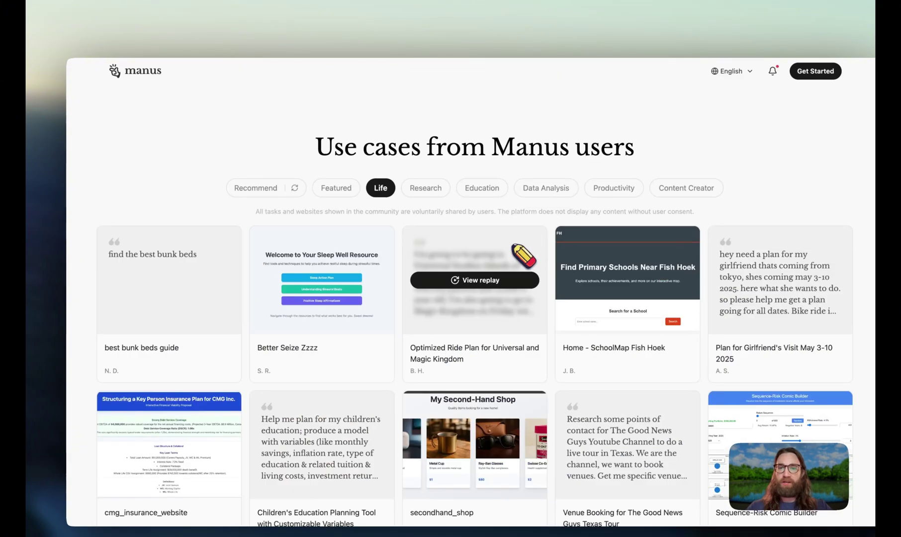
triple_click(258, 211)
left_click(716, 217)
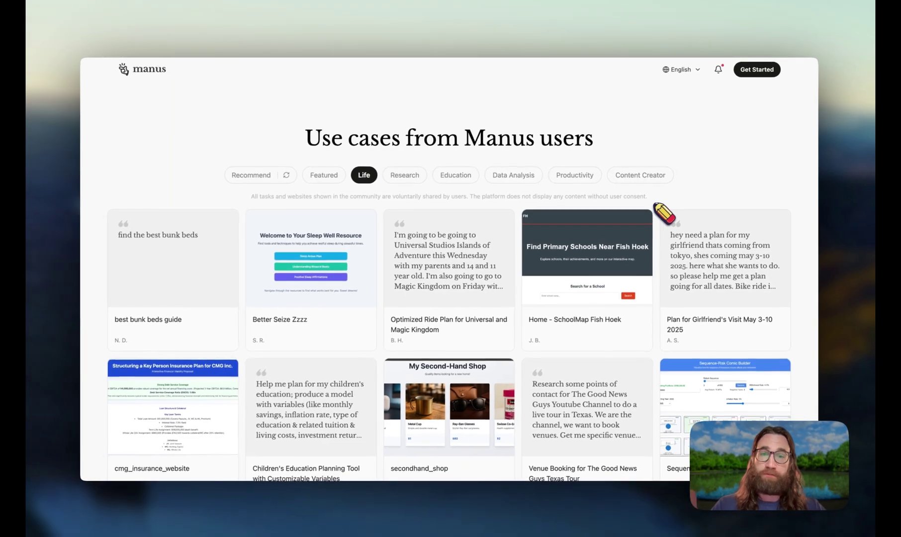
scroll(716, 209, "down", 7)
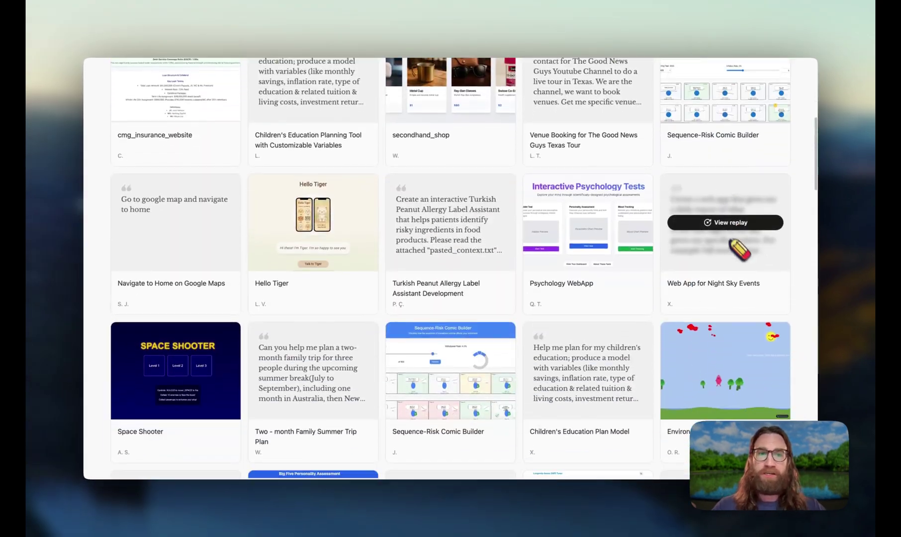
scroll(735, 244, "up", 4)
scroll(615, 204, "up", 5)
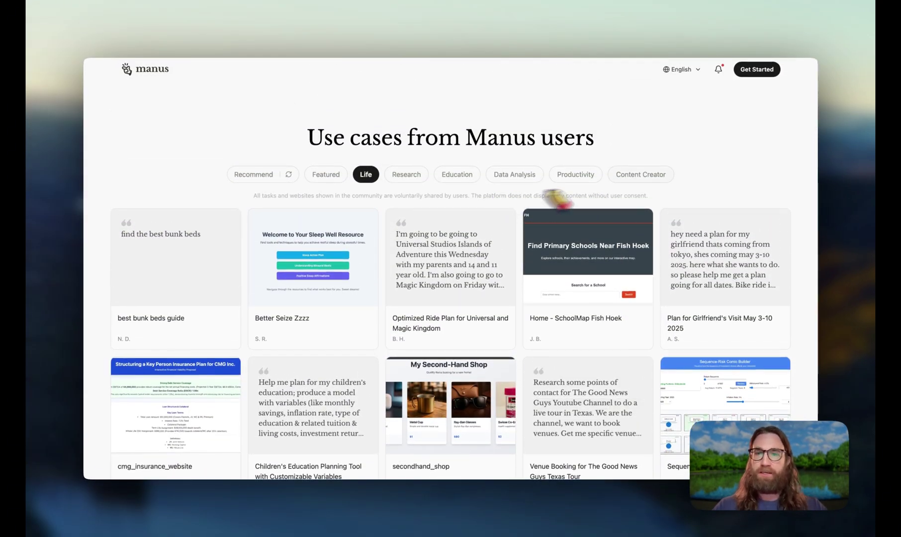
scroll(682, 193, "down", 3)
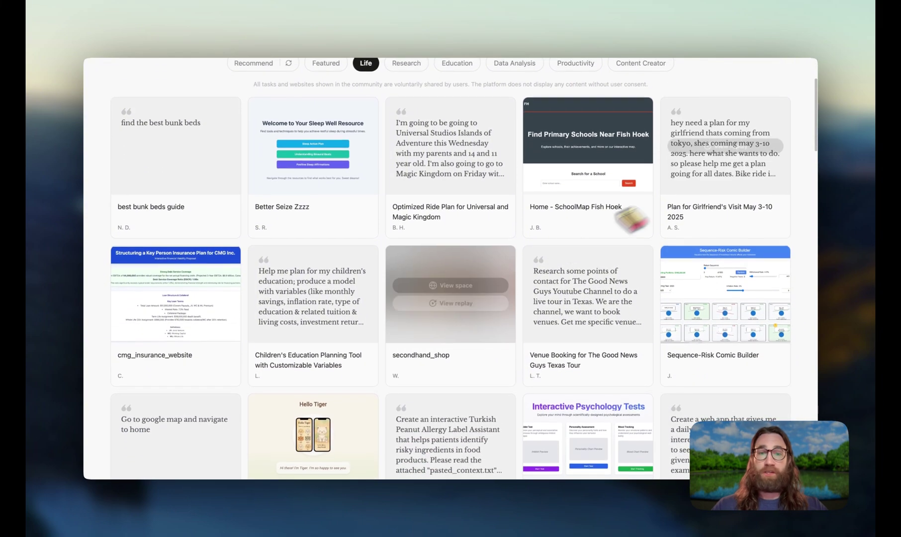
left_click(454, 298)
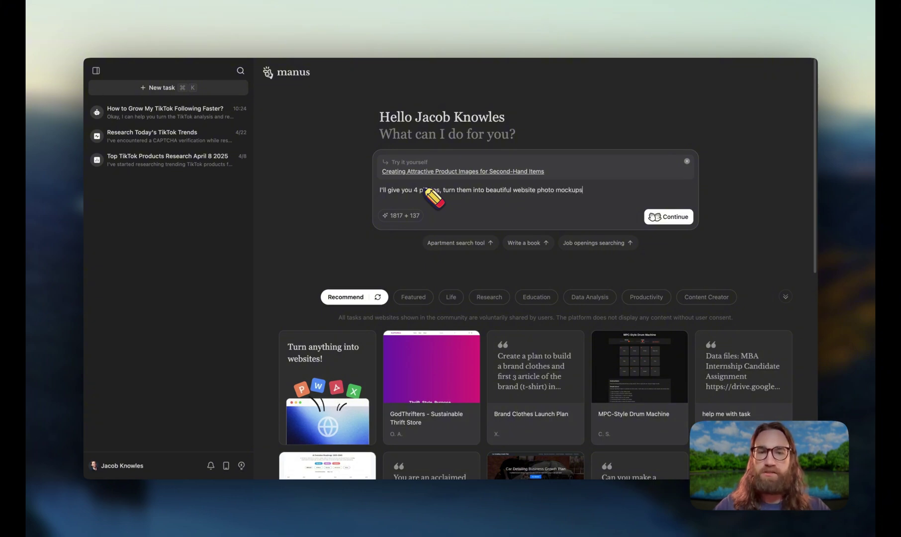
Step: Start the website photo mockup task and confirm Manus's proposed plan
left_click(669, 217)
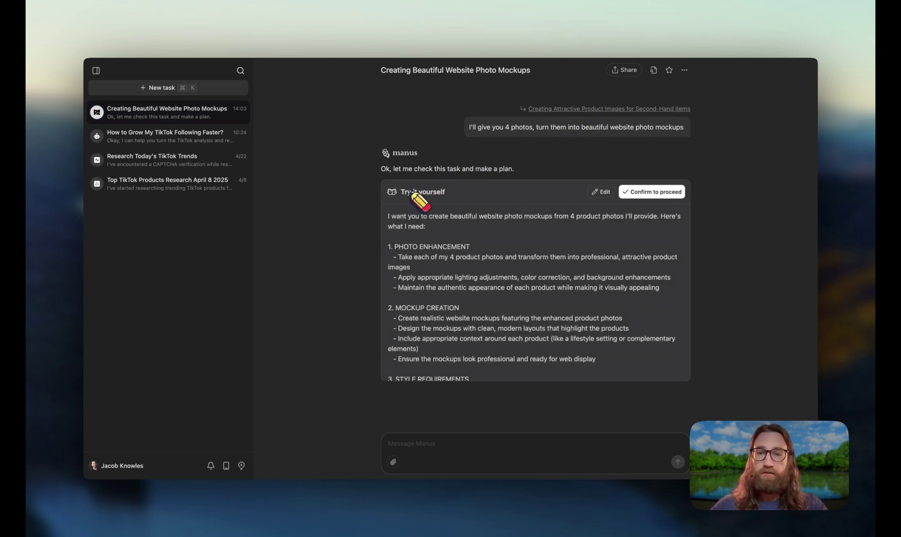
scroll(539, 242, "down", 2)
scroll(544, 243, "up", 2)
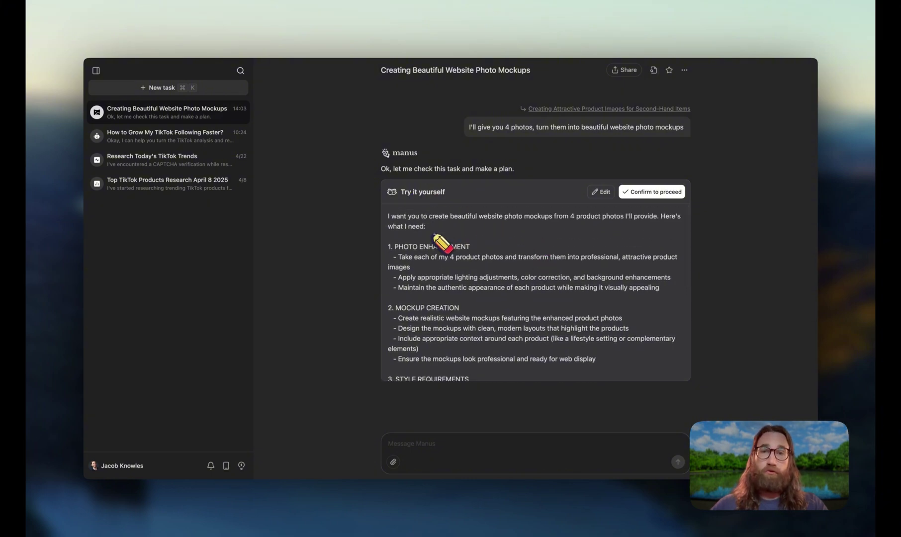
scroll(453, 242, "down", 5)
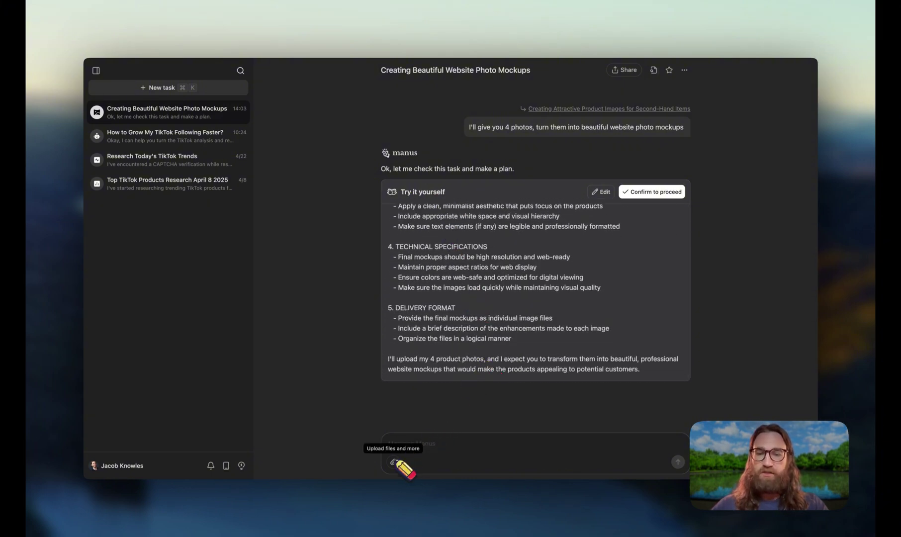
left_click(651, 192)
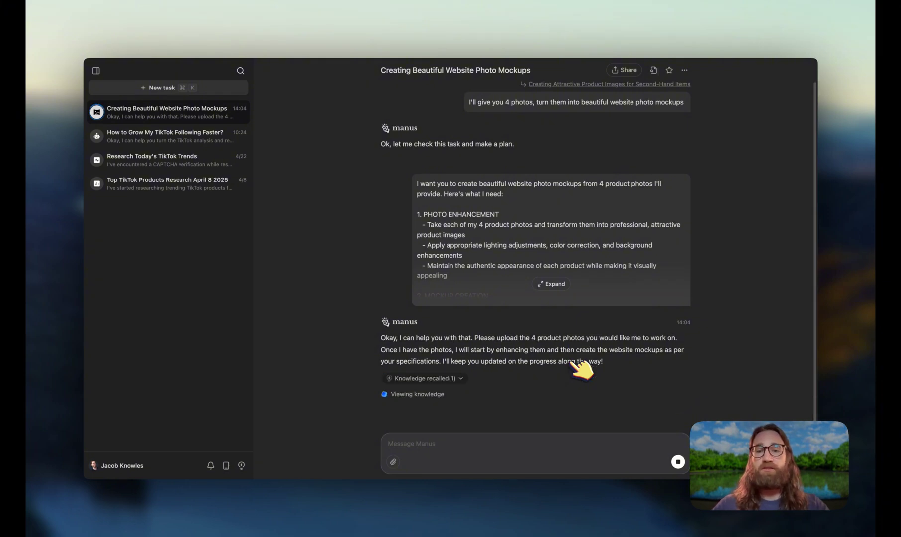
Step: Attach the four product photos to the reply box
left_click(393, 462)
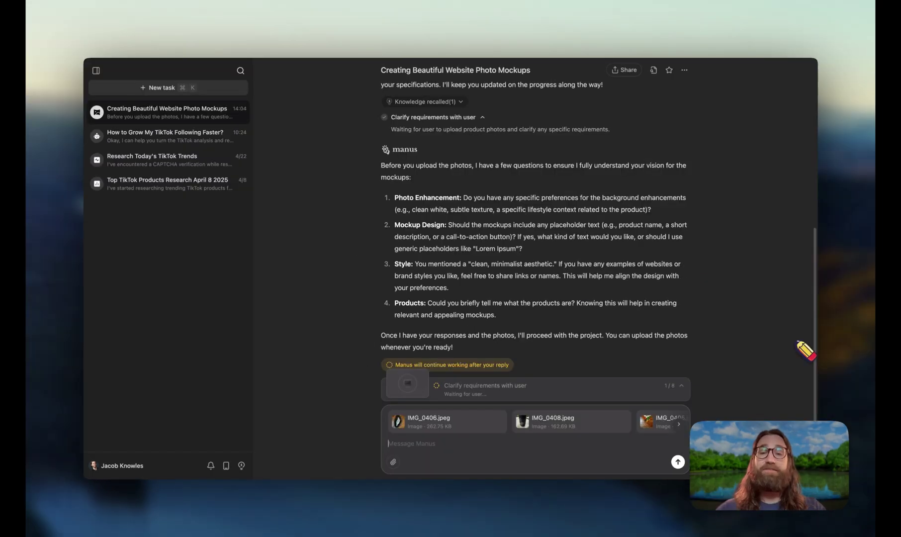
scroll(539, 369, "down", 1)
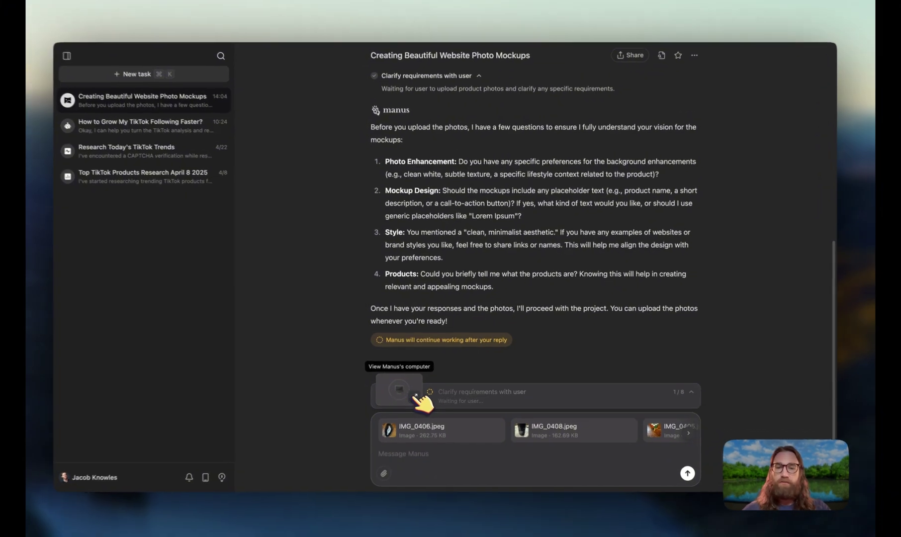
left_click(407, 384)
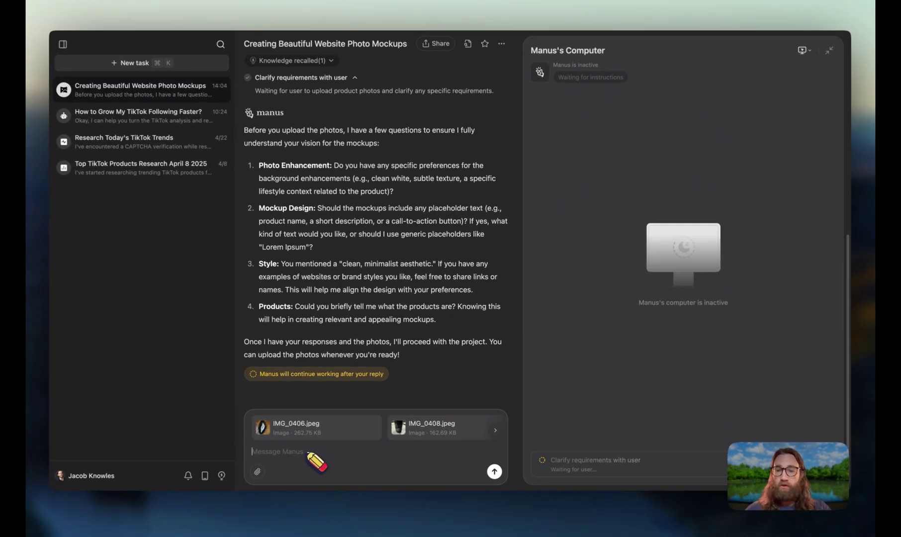
Step: Preview the agate, Omega-3 fish oil, Rubik's cube and orange pen photos one by one
left_click(316, 423)
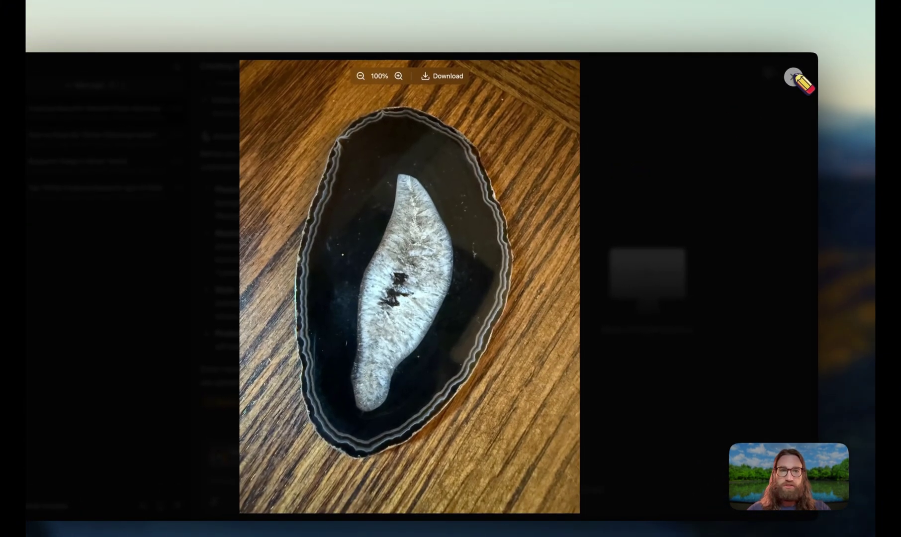
left_click(811, 65)
left_click(421, 453)
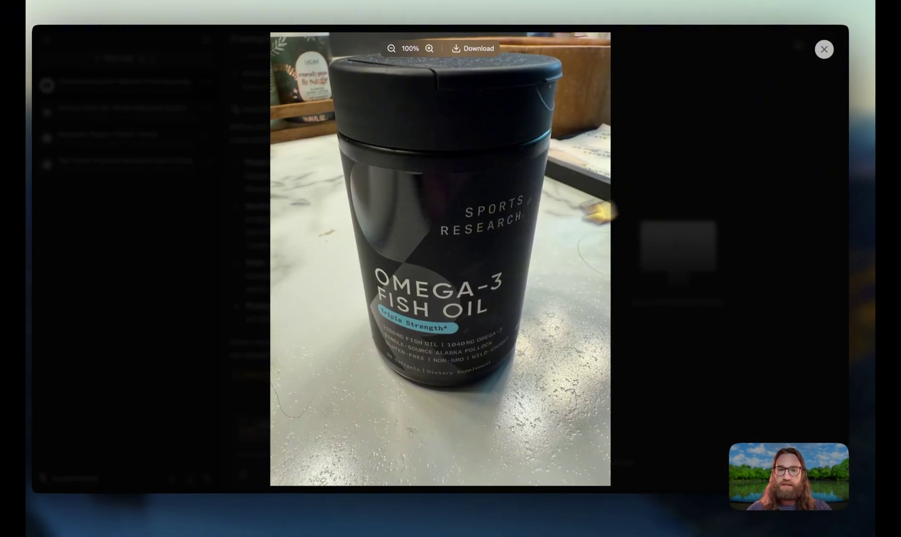
left_click(825, 48)
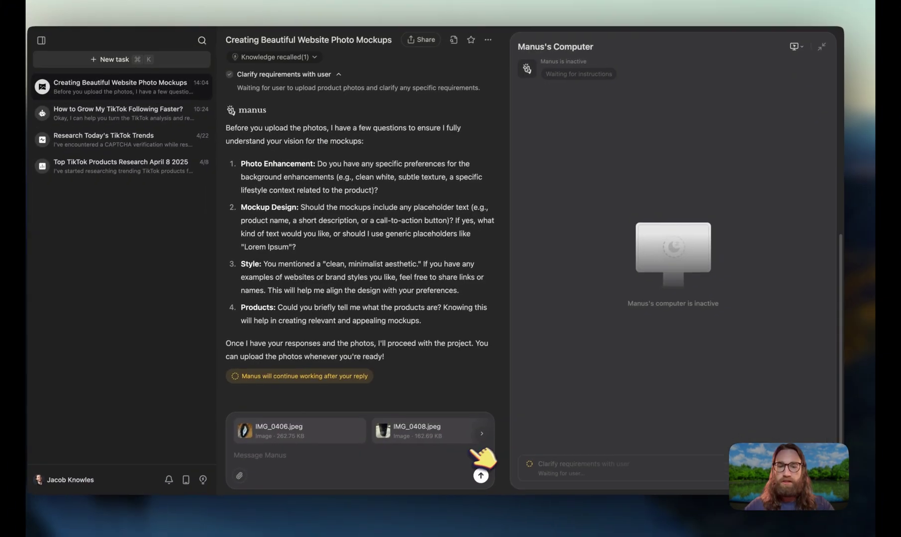
left_click(349, 431)
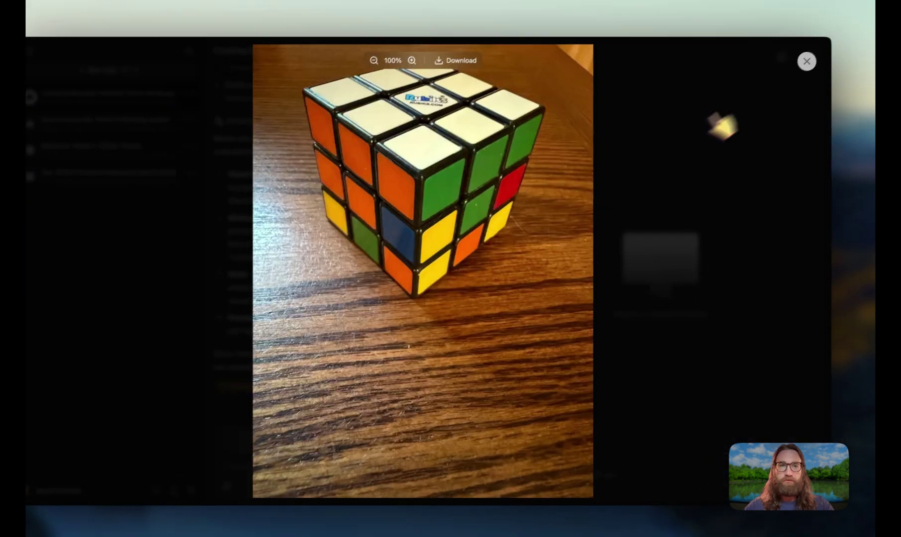
left_click(805, 63)
left_click(441, 429)
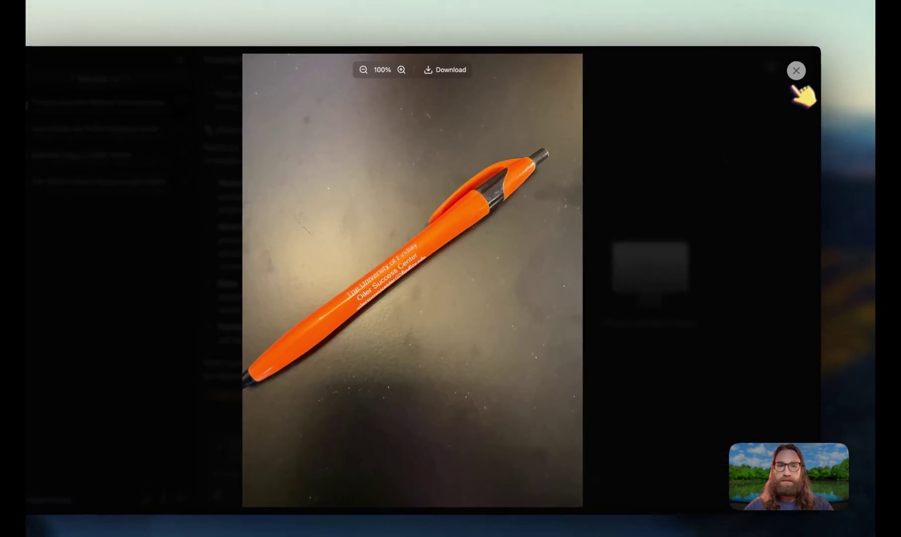
left_click(796, 71)
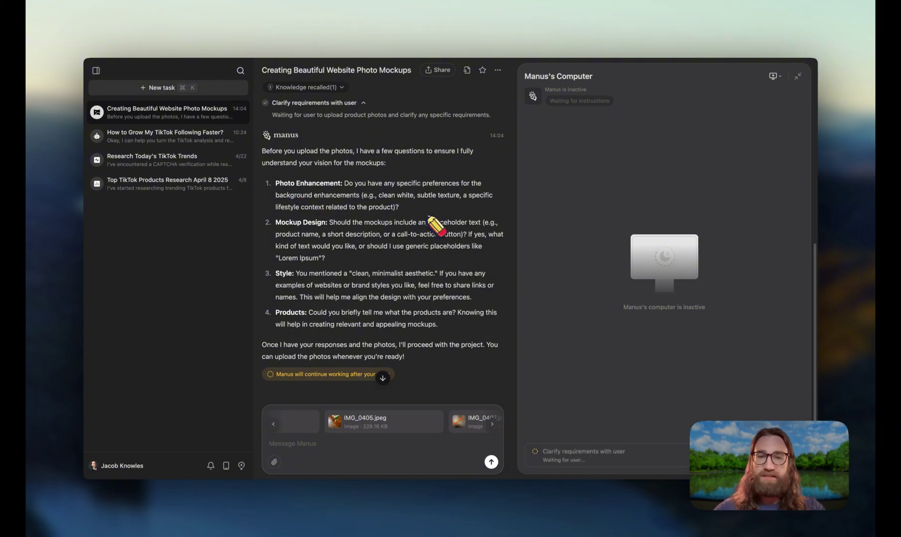
Step: Send numbered answers 'Lifestyle context mockups, no text, Apple style aesthetic' with the photos
left_click(317, 422)
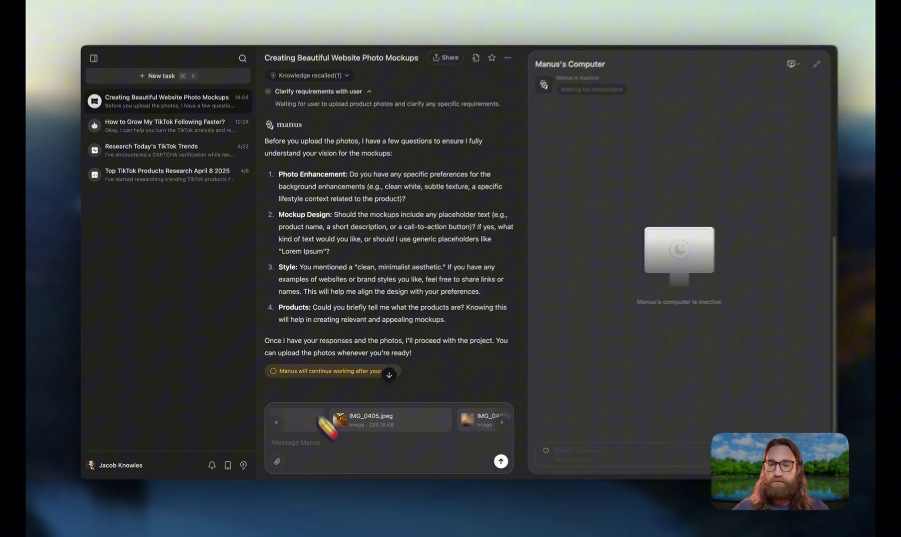
type("1) Lifestyle context mockups")
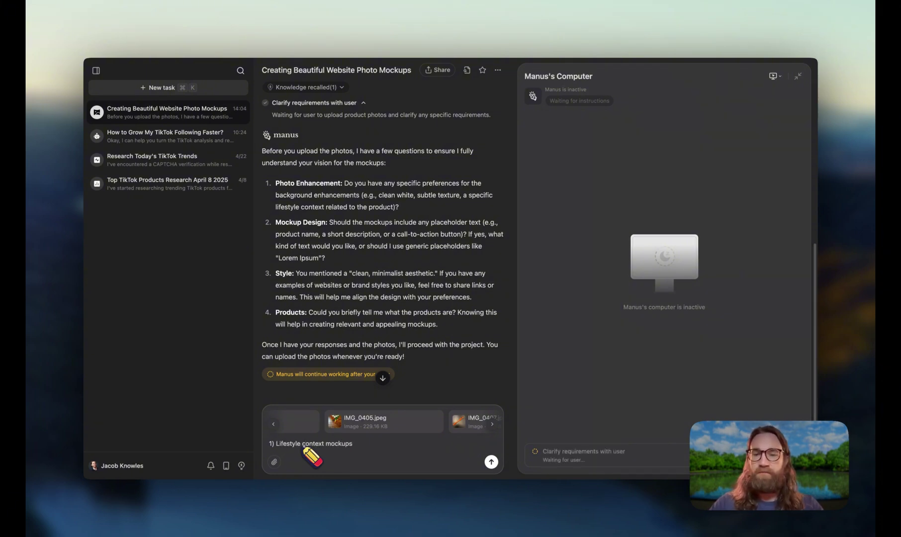
key("shift+Return")
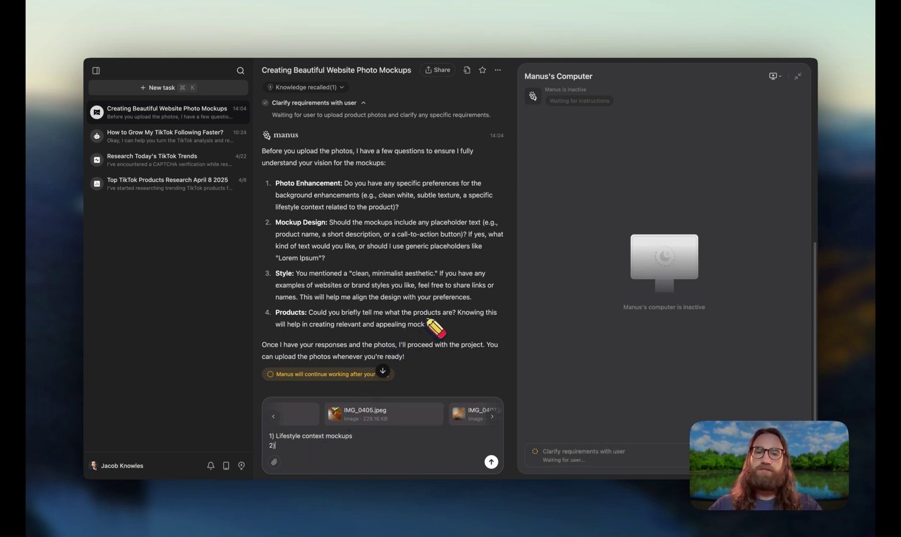
triple_click(422, 234)
left_click(426, 262)
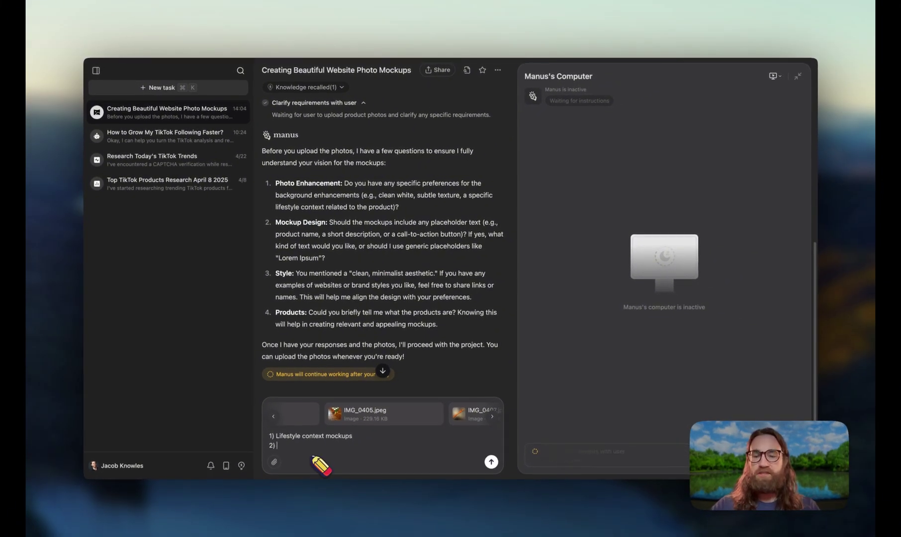
key("shift+Return")
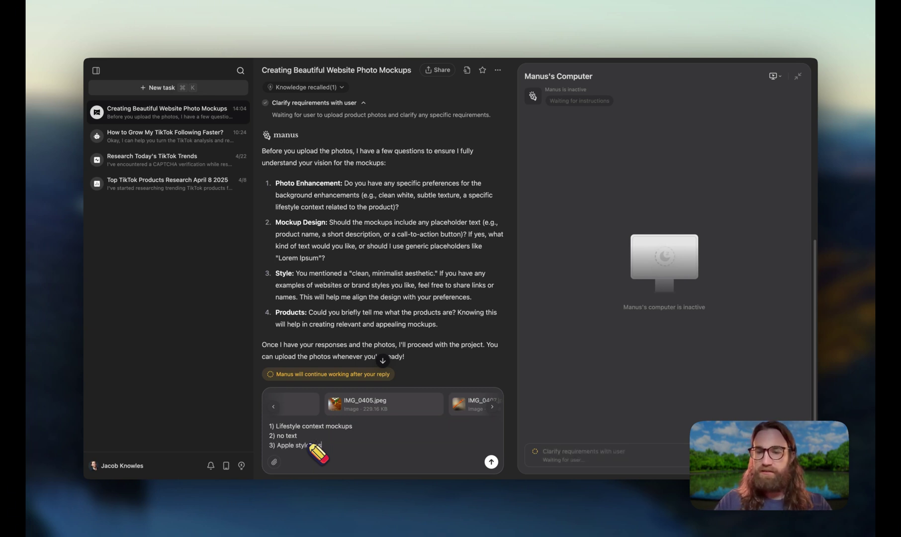
type("esthetic")
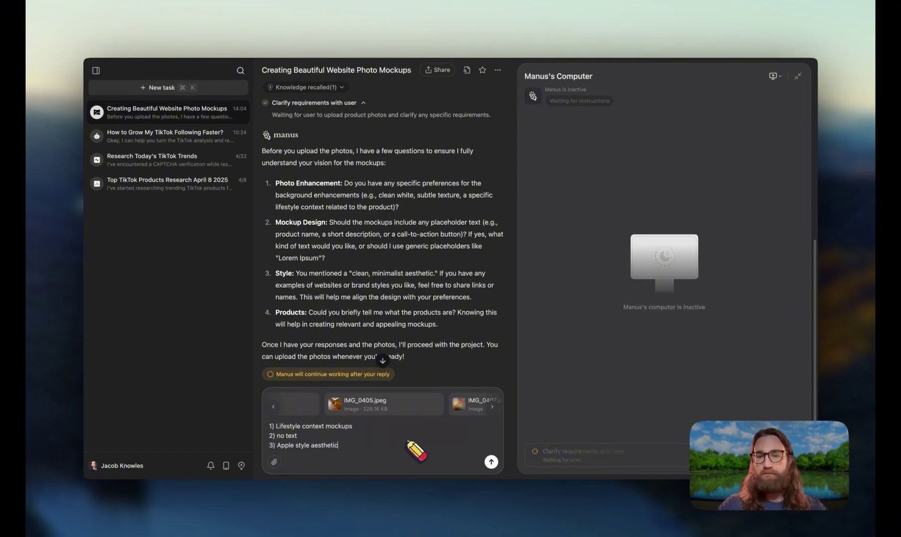
key("shift+Return")
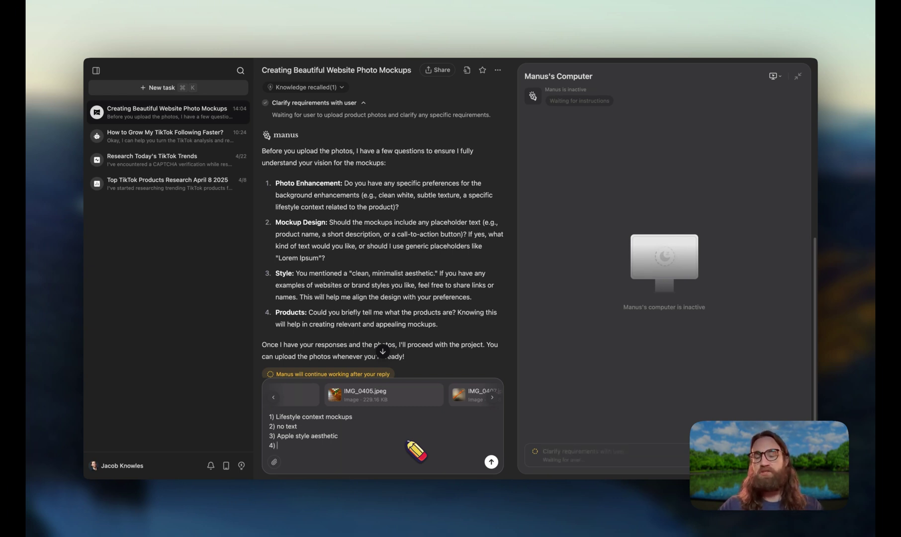
type("4)")
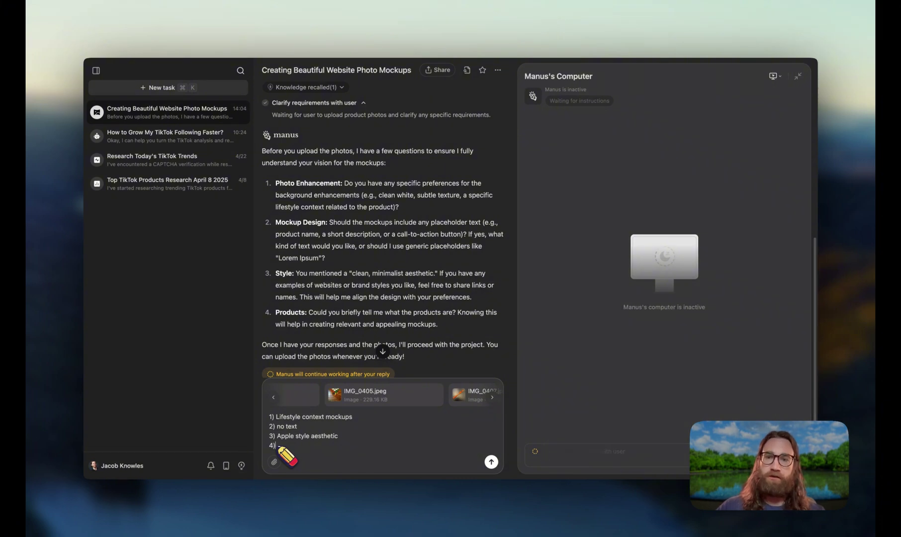
key("BackSpace")
key("BackSpace")
key("BackSpace")
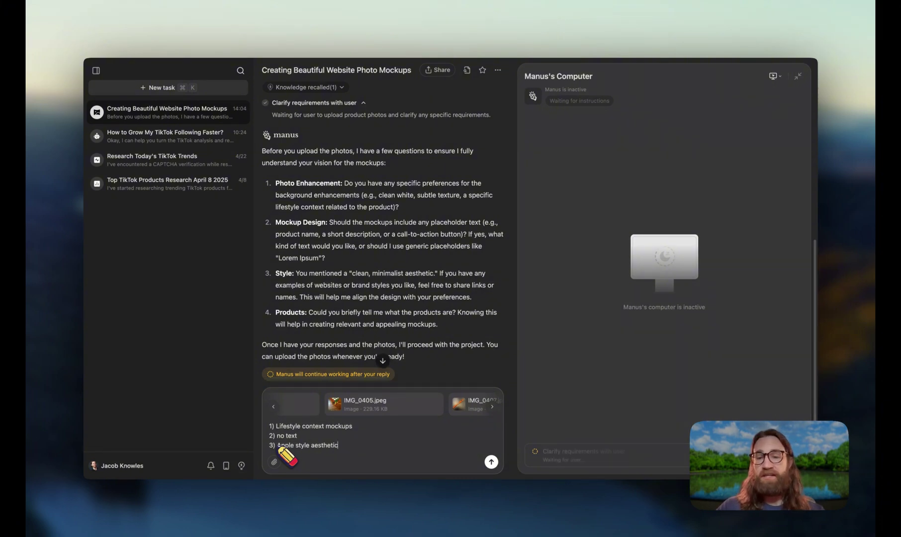
key("Return")
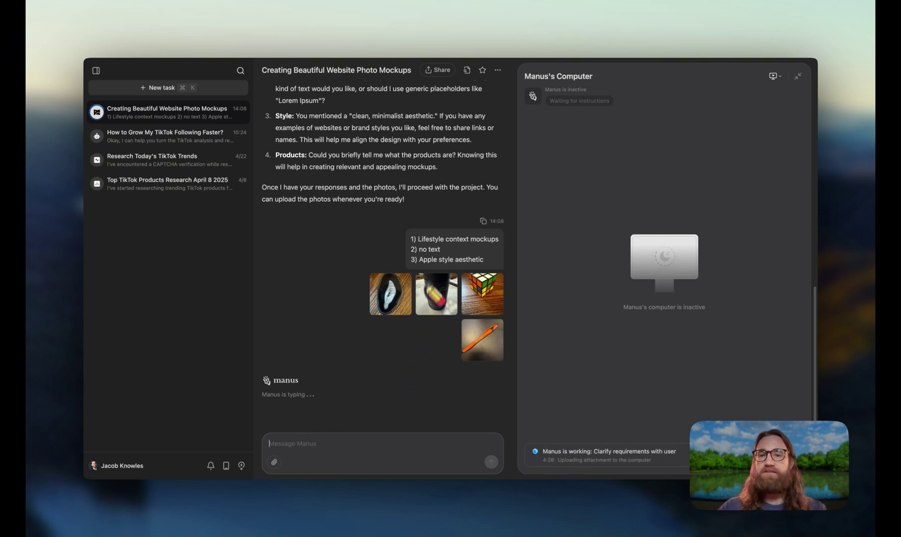
Step: Scroll back through the chat while Manus delivers the enhanced photos and enhancement_descriptions.md
scroll(413, 235, "up", 3)
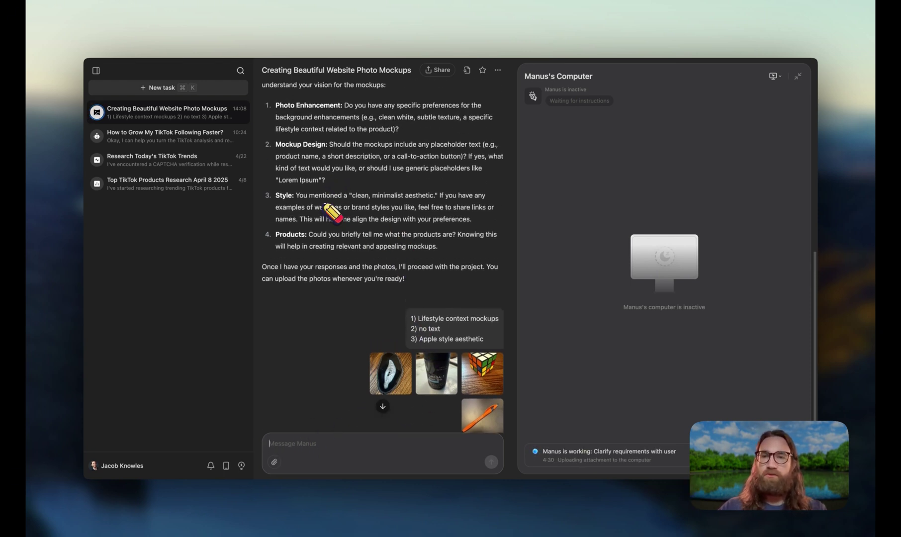
scroll(327, 205, "up", 2)
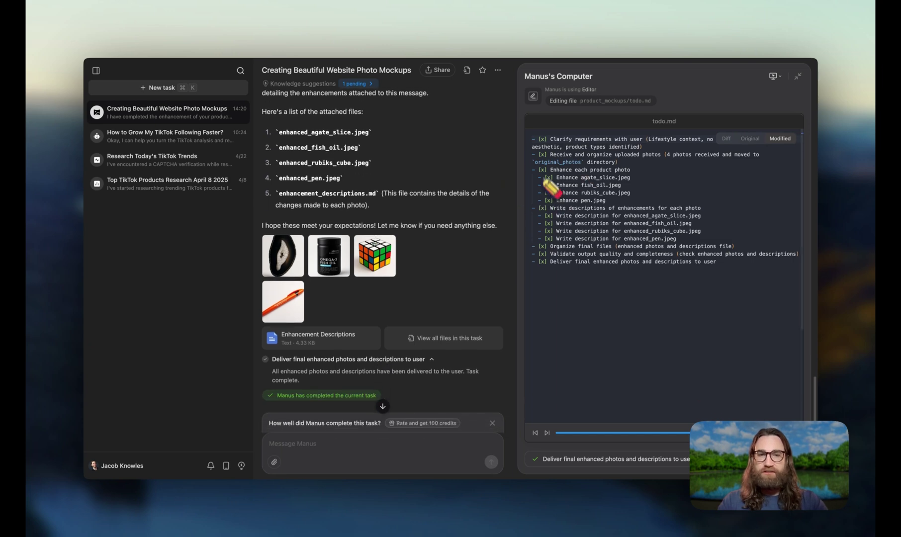
left_click(286, 242)
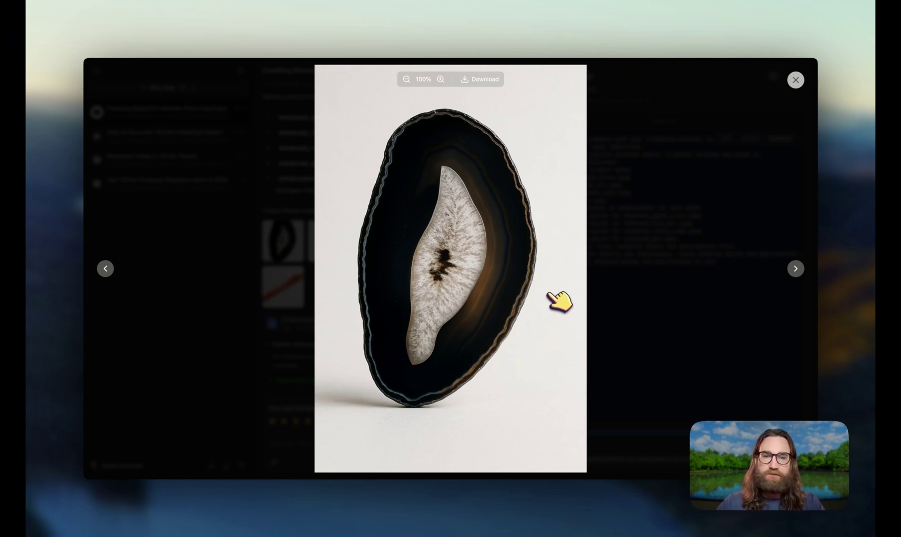
scroll(559, 302, "up", 5)
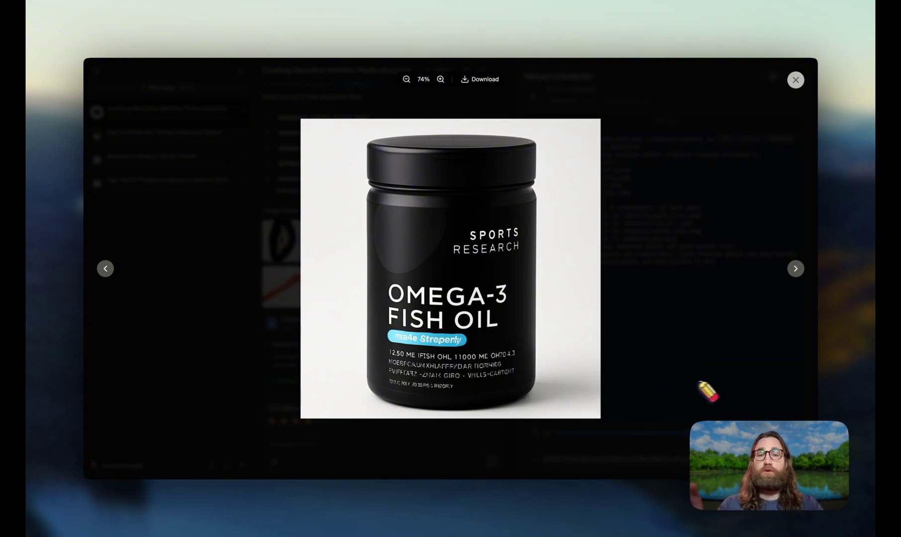
left_click(796, 268)
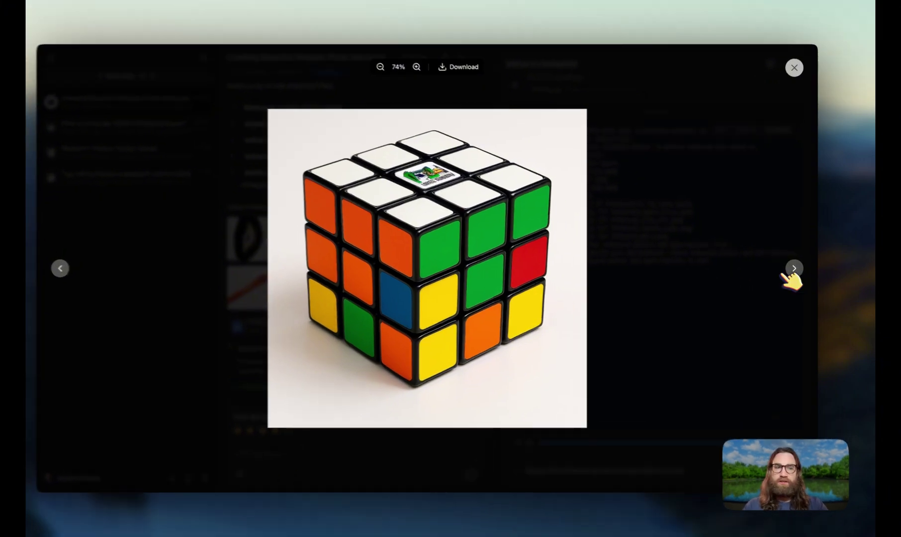
left_click(795, 268)
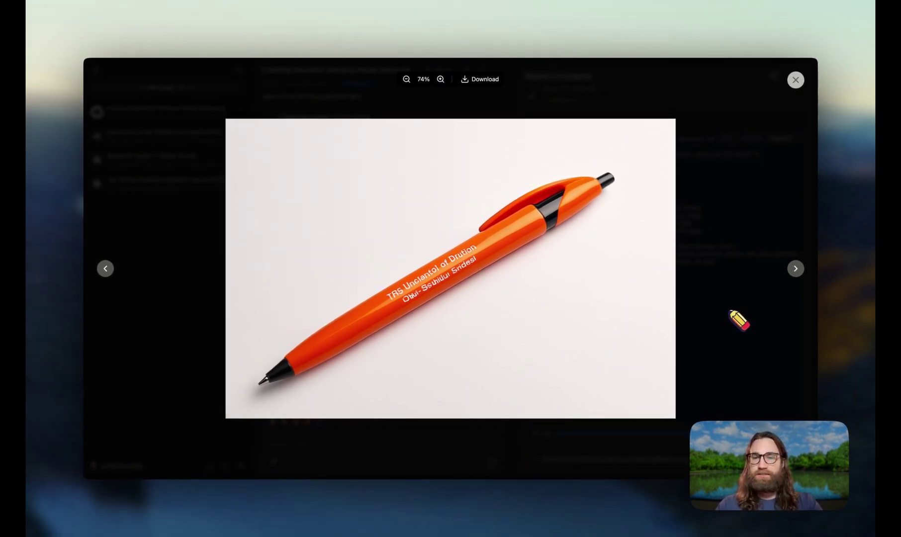
left_click(796, 80)
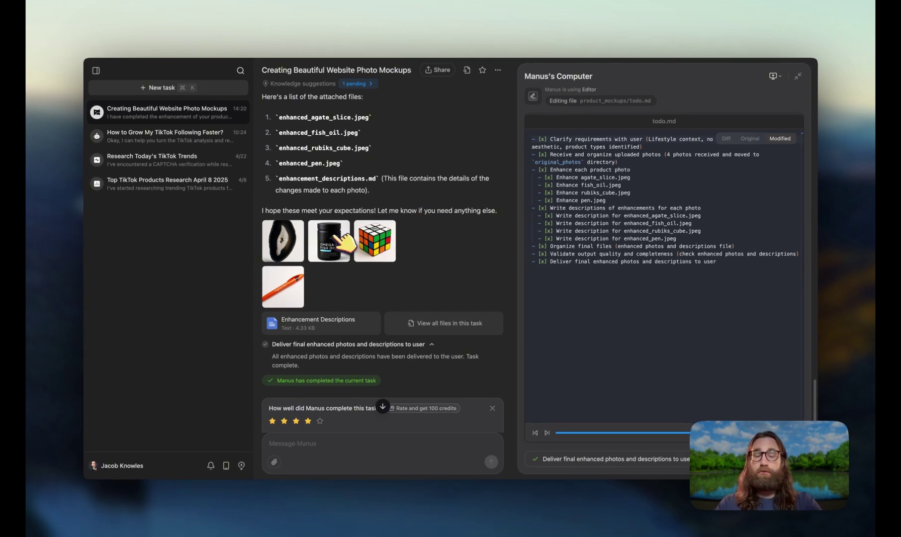
Step: Inspect the enhanced Omega-3 fish oil photo, then scroll down to the rating card
scroll(408, 262, "down", 1)
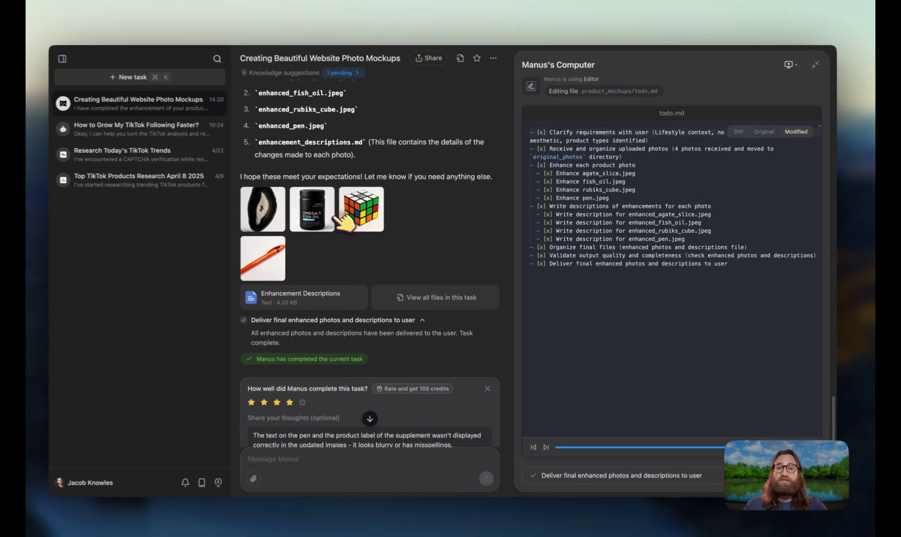
left_click(329, 210)
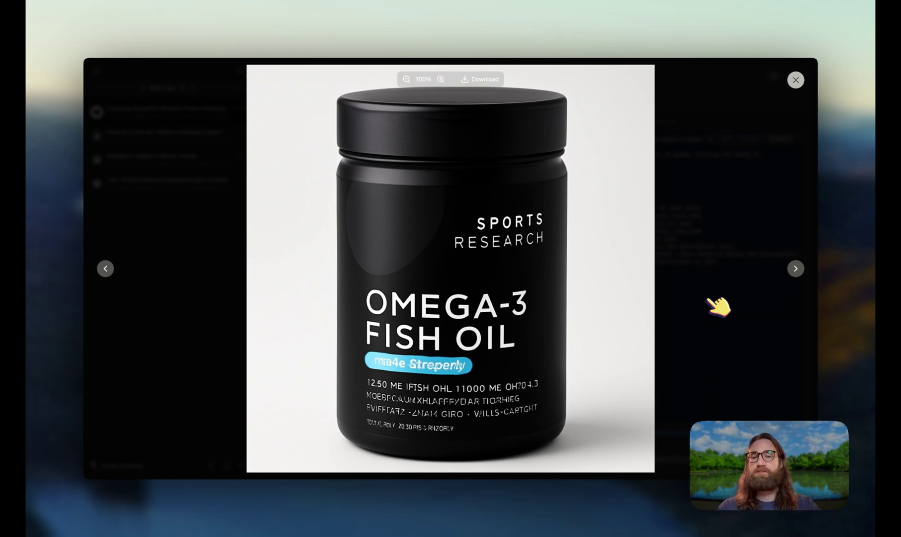
left_click(796, 79)
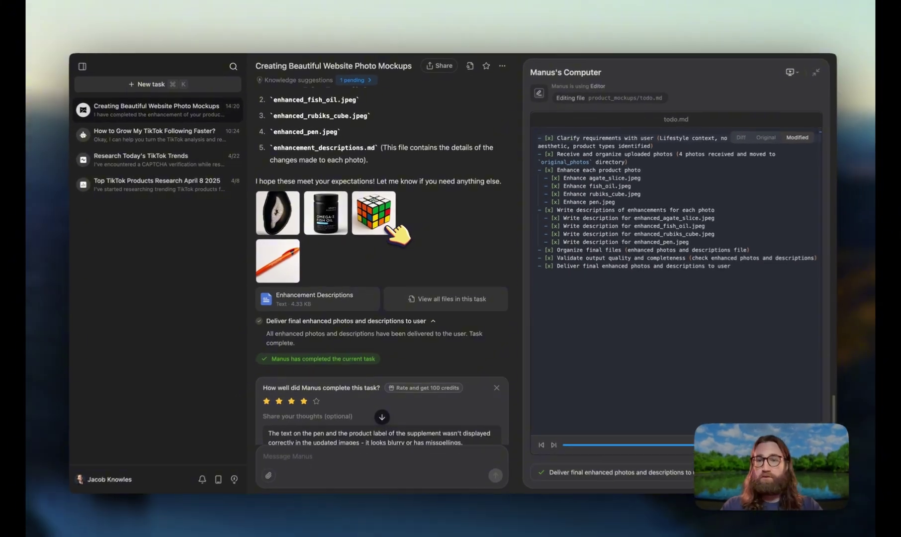
scroll(398, 389, "down", 3)
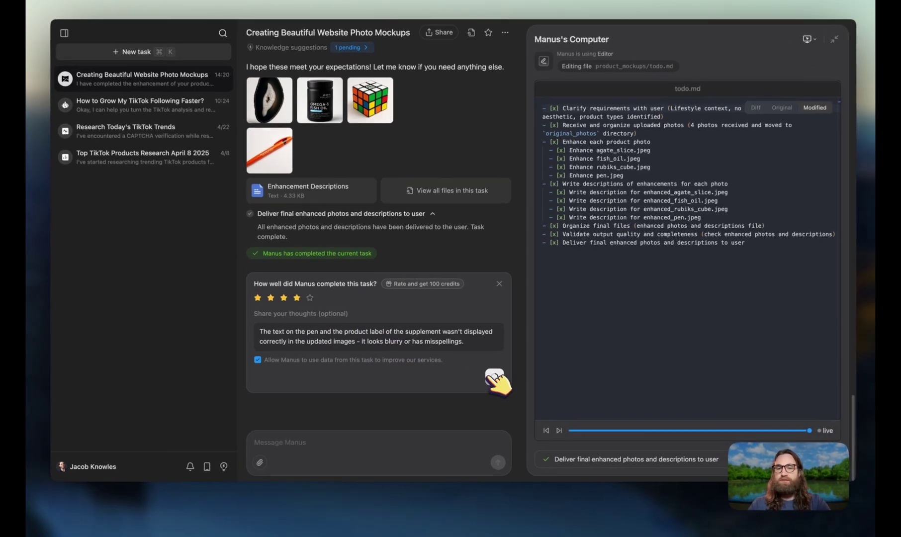
Step: Submit the 4-star rating with the blurry-text feedback
left_click(482, 384)
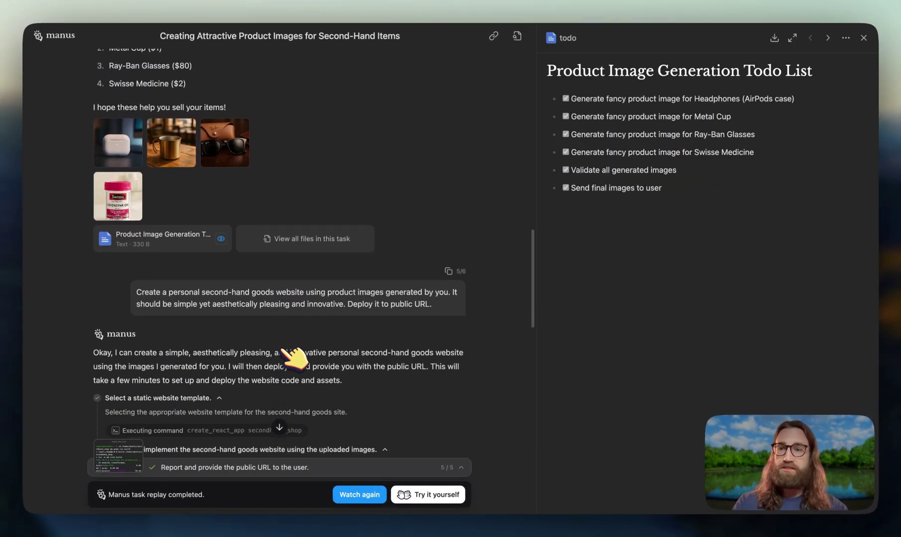
Step: Review the generated AirPods, sunglasses and Swisse Co-Enzyme Q10 images, then close the viewer
left_click(115, 141)
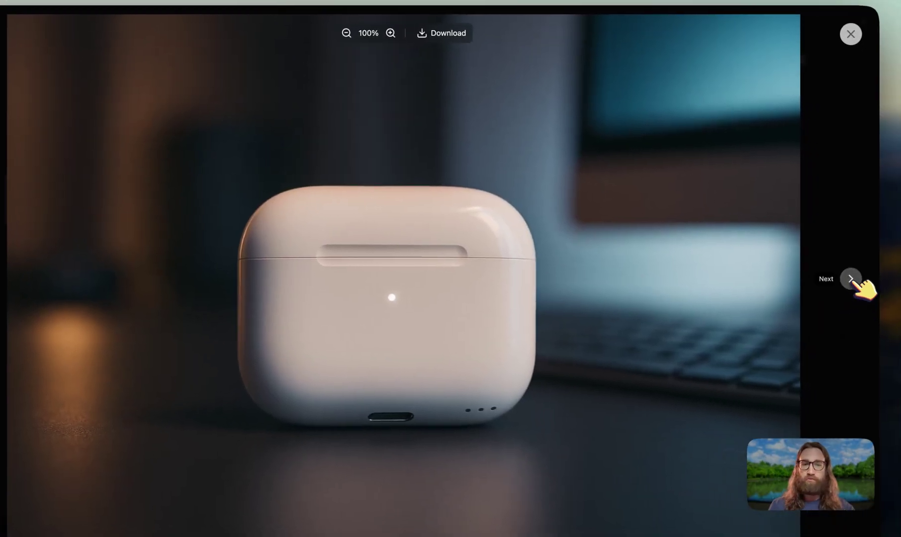
left_click(858, 279)
left_click(858, 279)
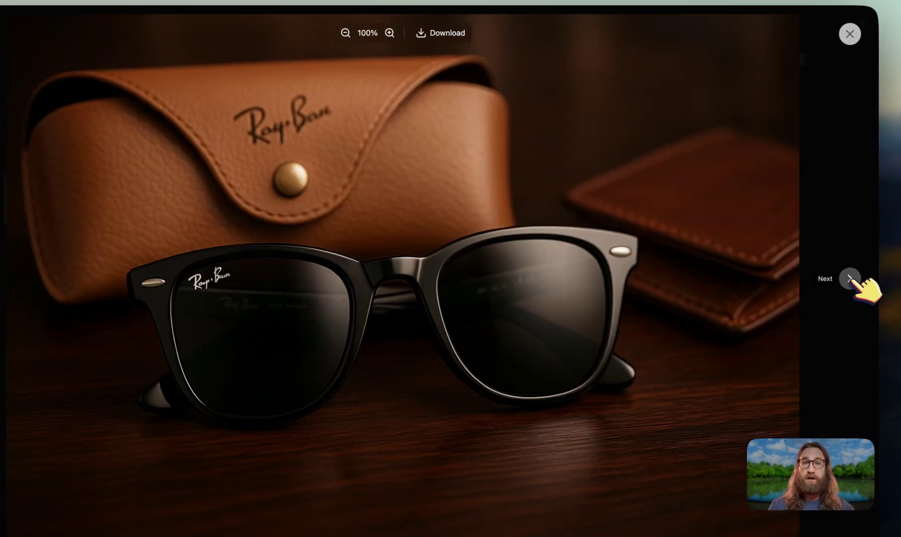
left_click(851, 279)
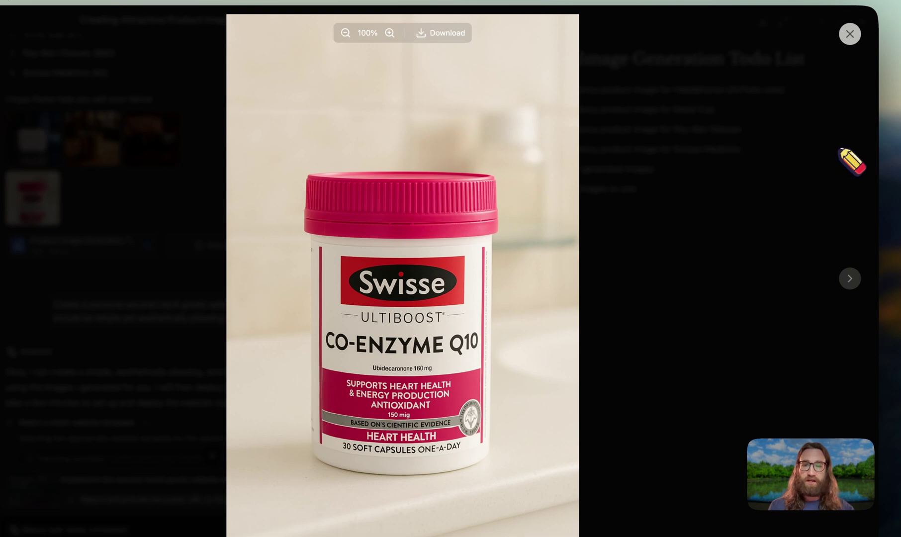
left_click(44, 268)
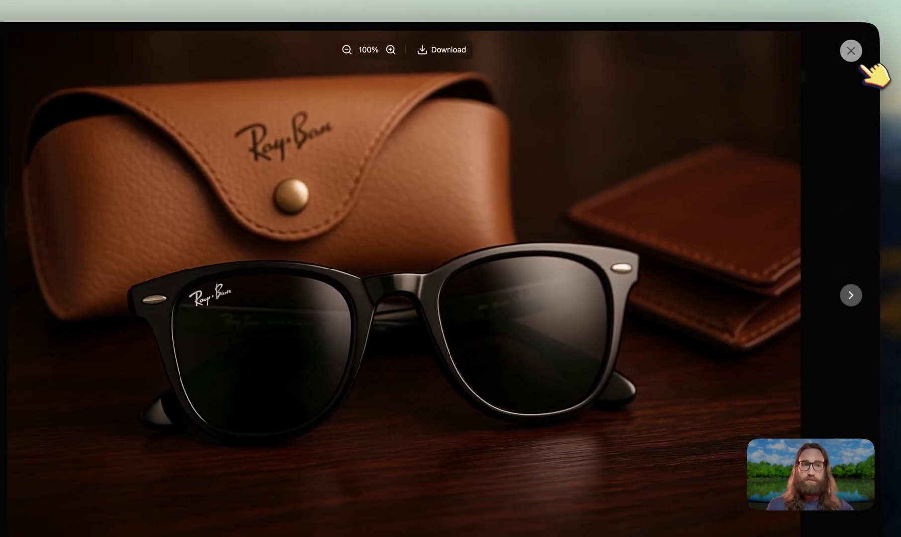
left_click(851, 48)
scroll(293, 368, "down", 15)
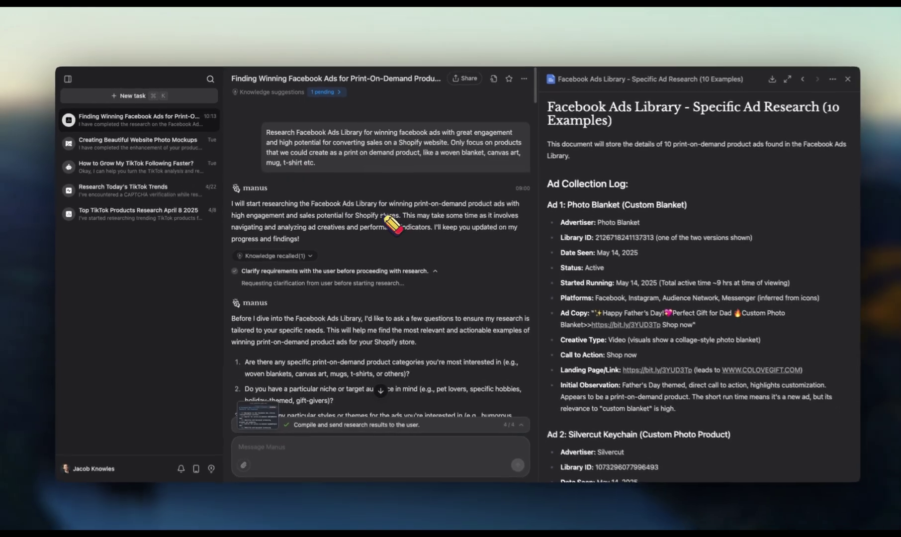
Step: Scroll into the research log and select parts of its 'Facebook Ads Library' title
scroll(413, 227, "down", 10)
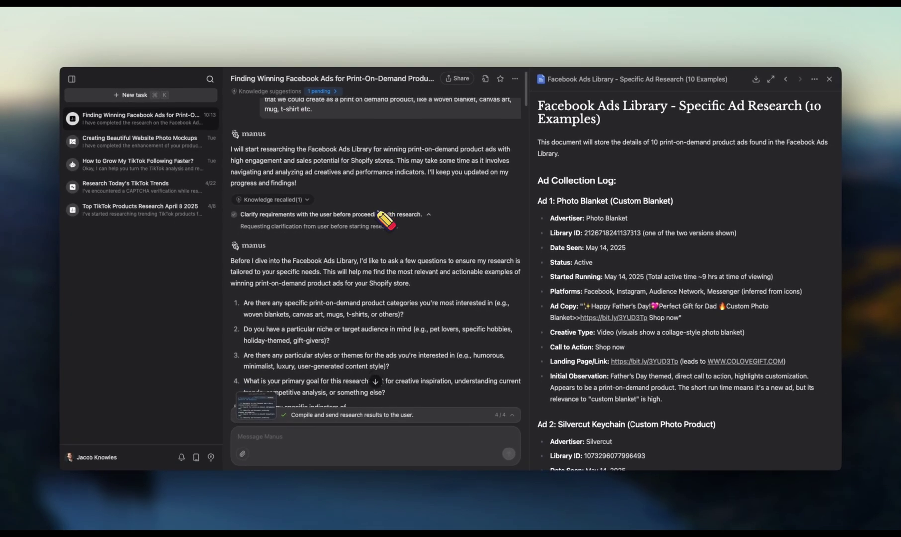
scroll(379, 213, "down", 15)
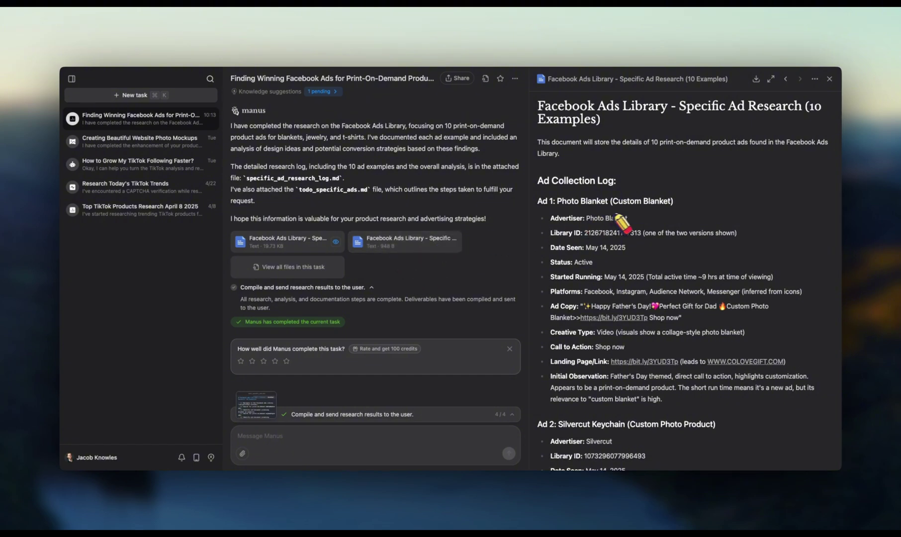
left_click_drag(679, 107, 811, 112)
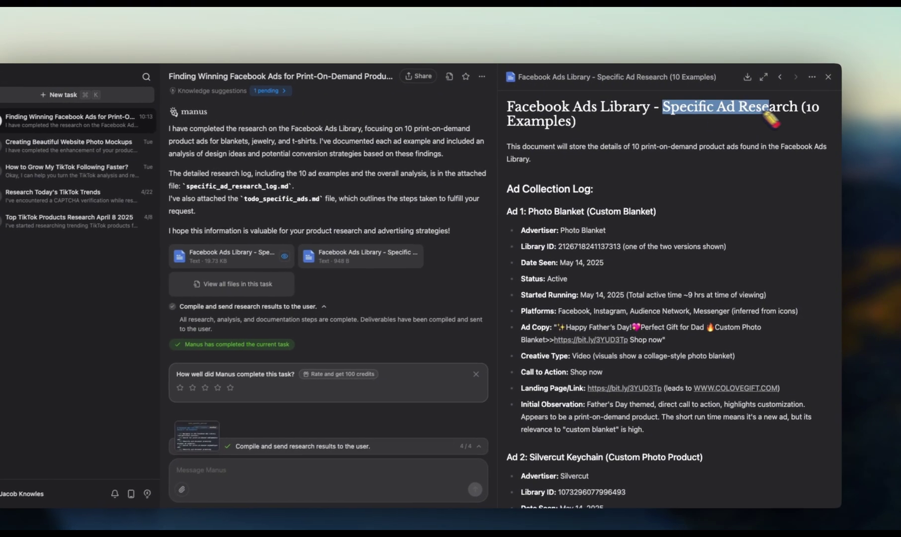
left_click(807, 115)
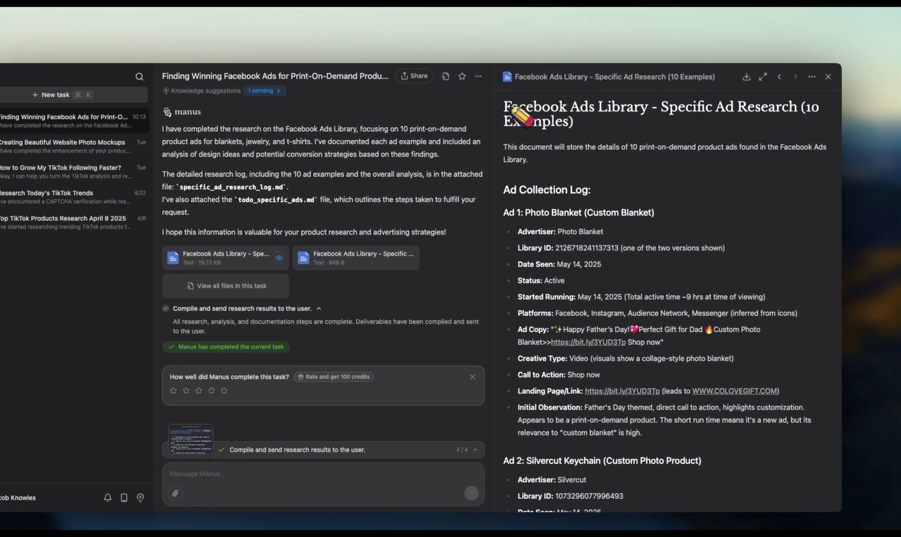
left_click_drag(505, 107, 648, 109)
left_click(699, 165)
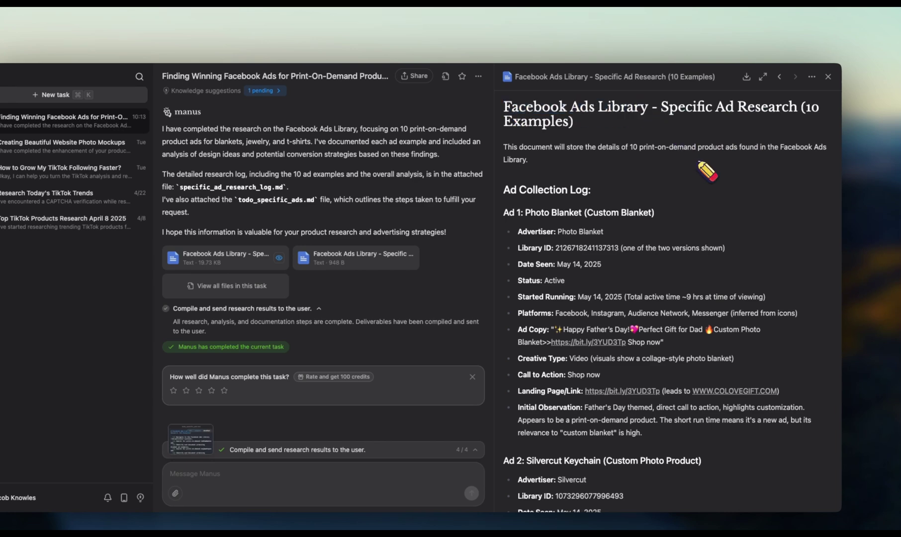
Step: Scroll down to Ad 4 and highlight its start date, ad platforms and primary ad copy
scroll(711, 279, "down", 3)
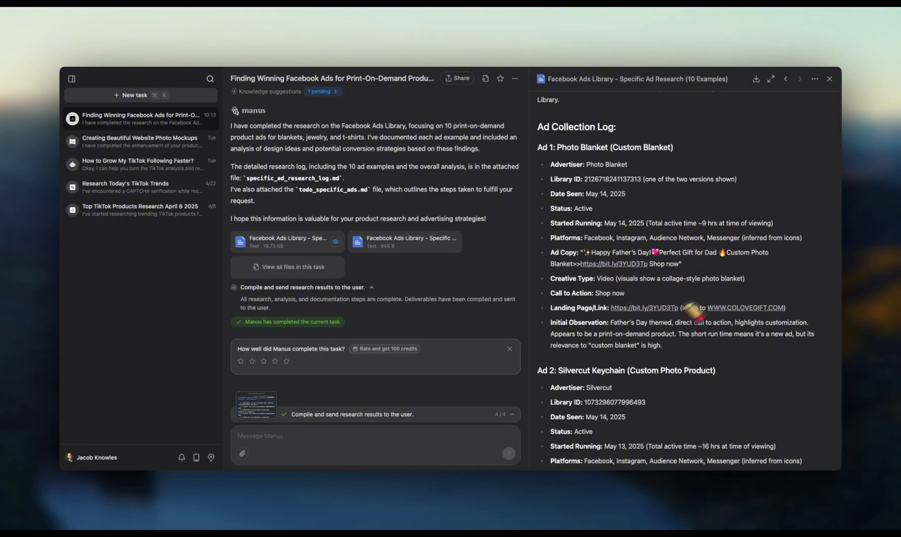
scroll(697, 354, "down", 5)
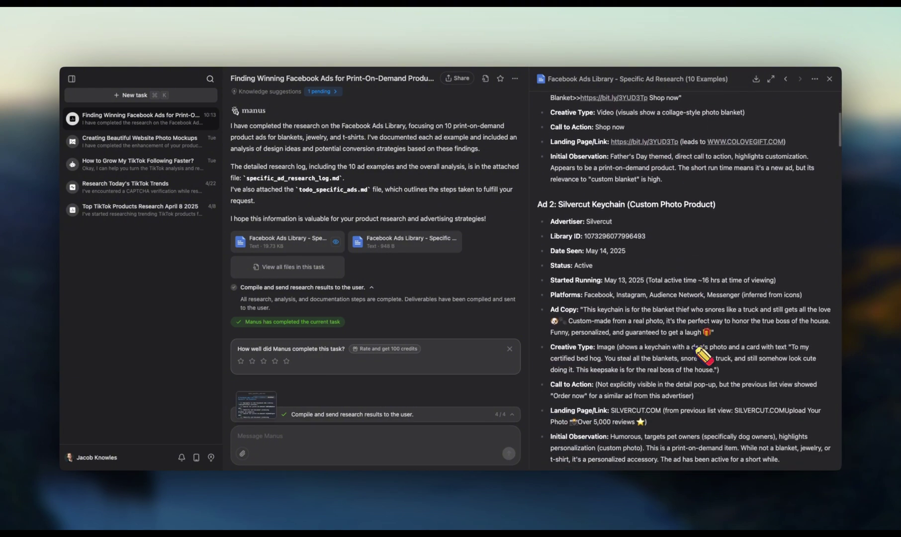
scroll(695, 358, "down", 2)
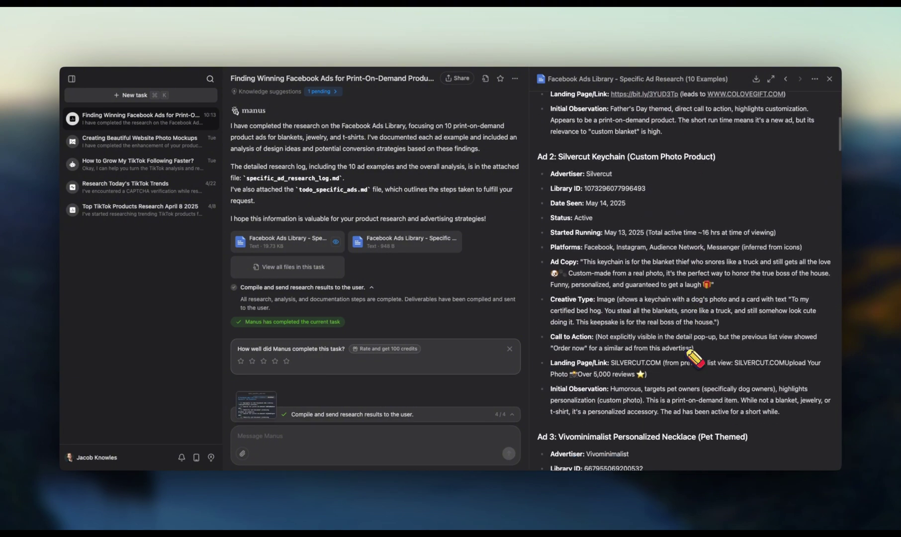
scroll(694, 349, "down", 8)
scroll(692, 343, "down", 4)
scroll(693, 343, "down", 4)
scroll(693, 343, "down", 4)
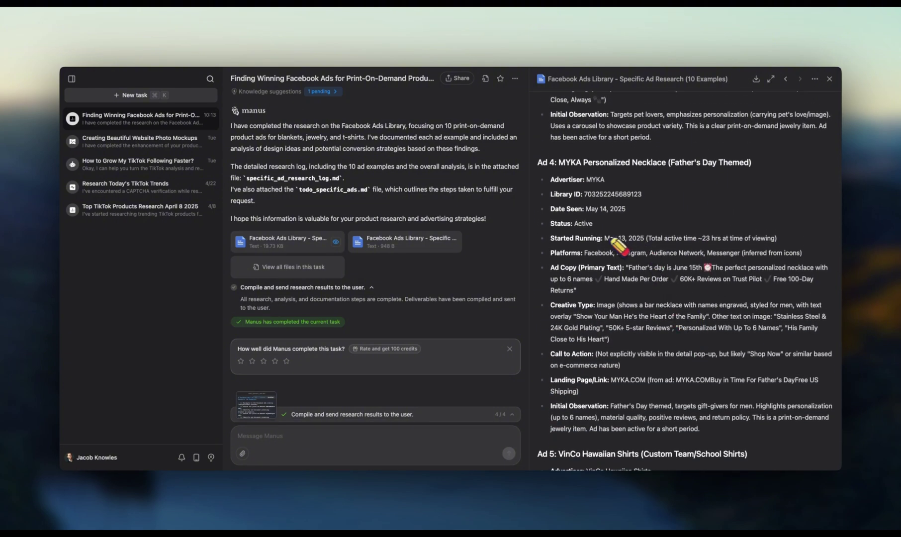
left_click_drag(604, 239, 778, 239)
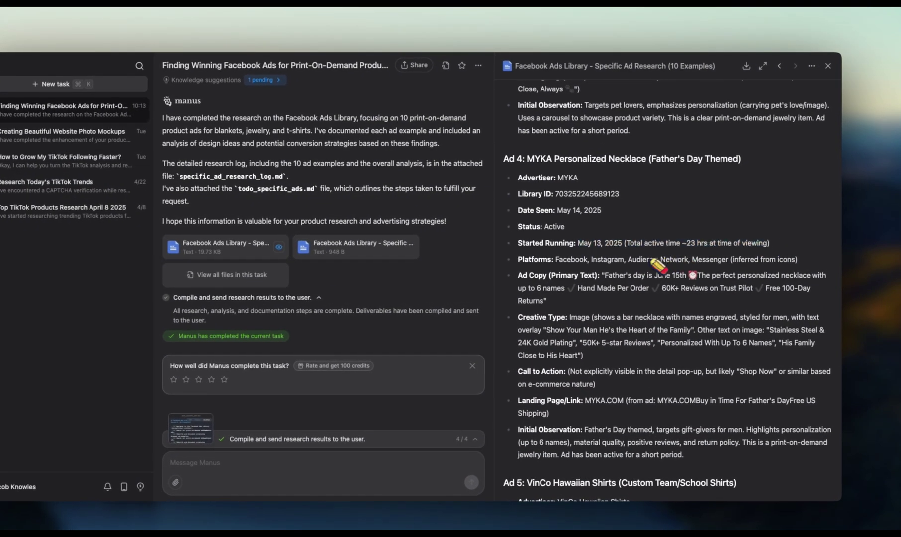
left_click_drag(564, 259, 724, 260)
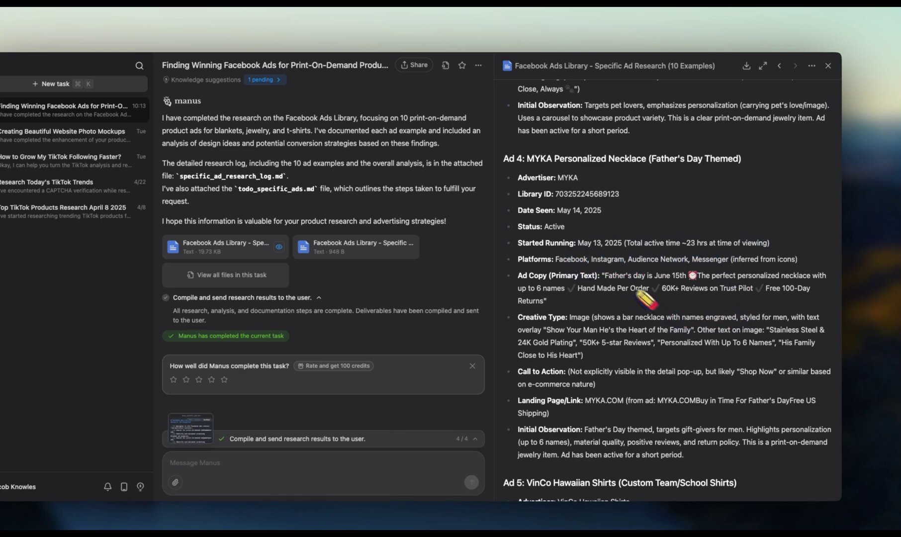
left_click_drag(608, 276, 654, 296)
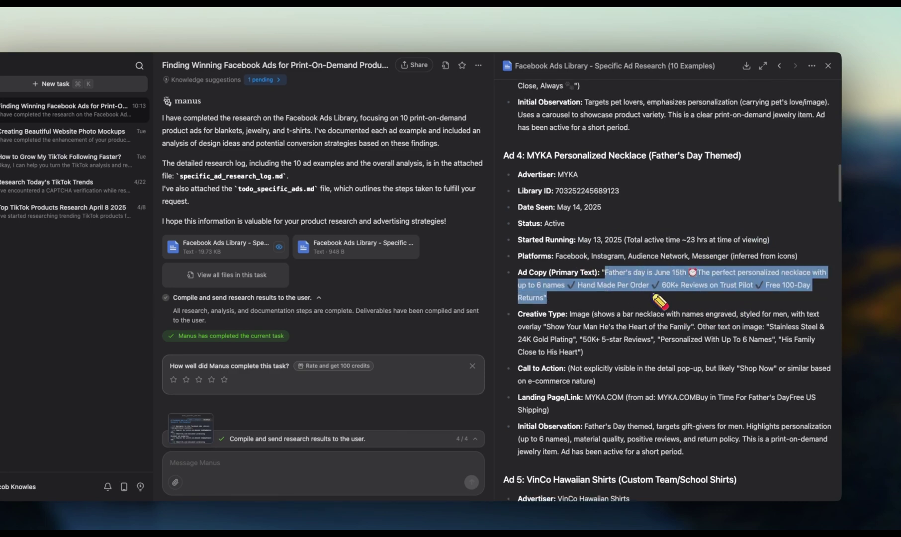
Step: Highlight Ad 4's creative type description, then continue down to Ad 6, the Dog Lovers Community T-shirt
scroll(578, 314, "down", 5)
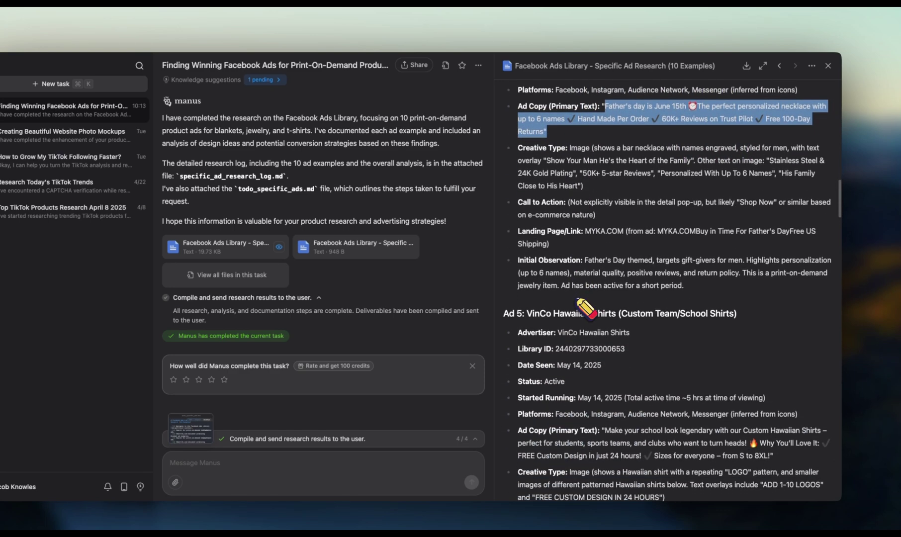
left_click(582, 167)
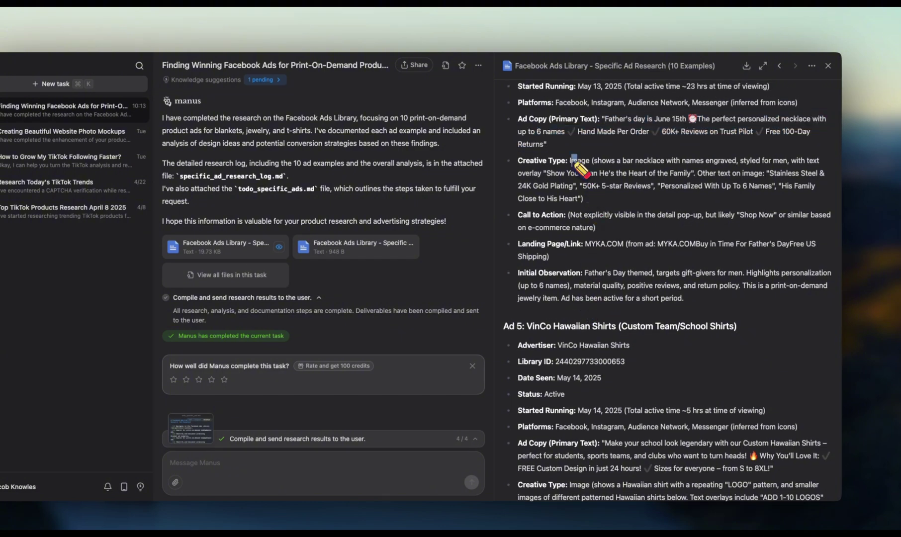
left_click_drag(582, 170, 602, 173)
left_click(605, 178)
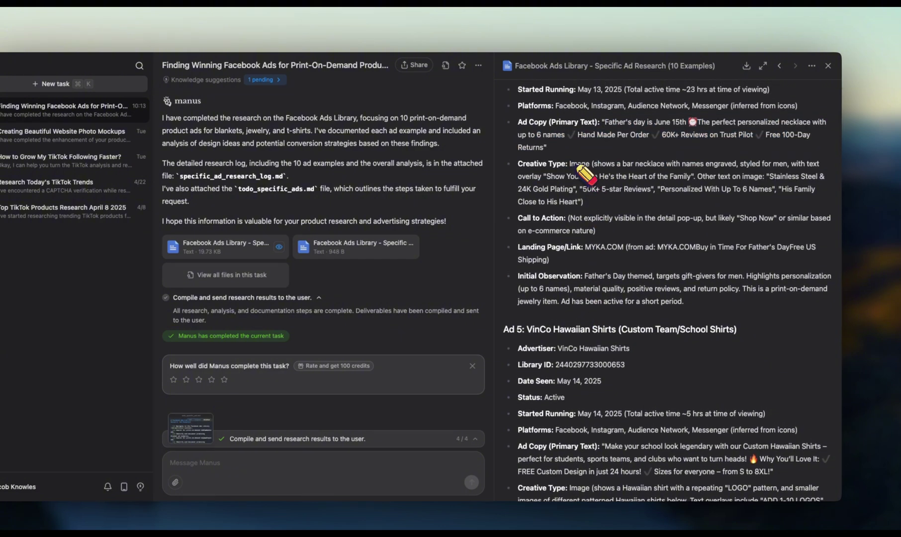
left_click_drag(608, 170, 695, 178)
left_click(642, 191)
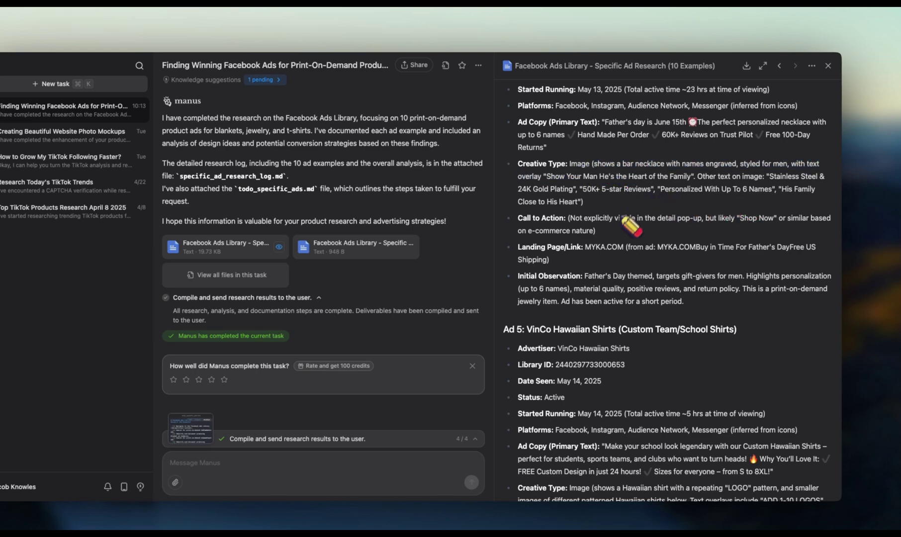
scroll(711, 212, "down", 4)
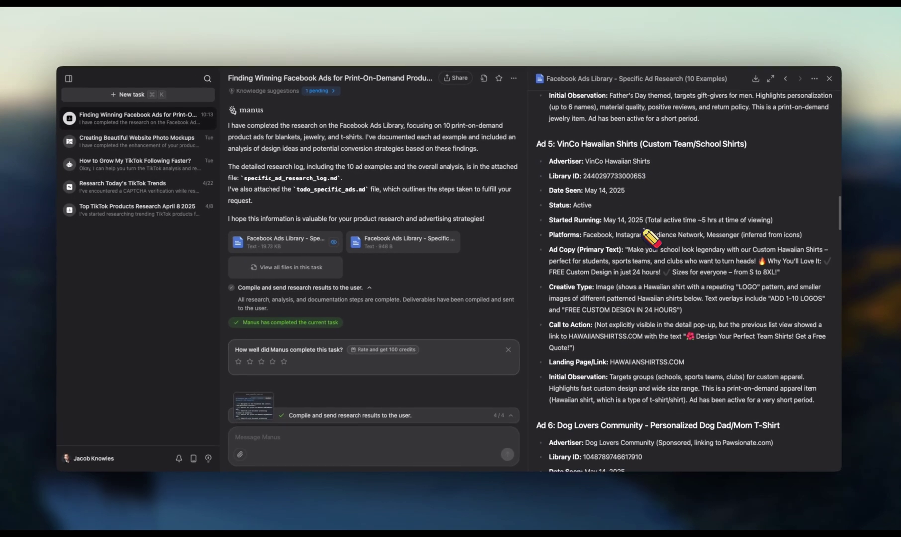
scroll(652, 238, "down", 6)
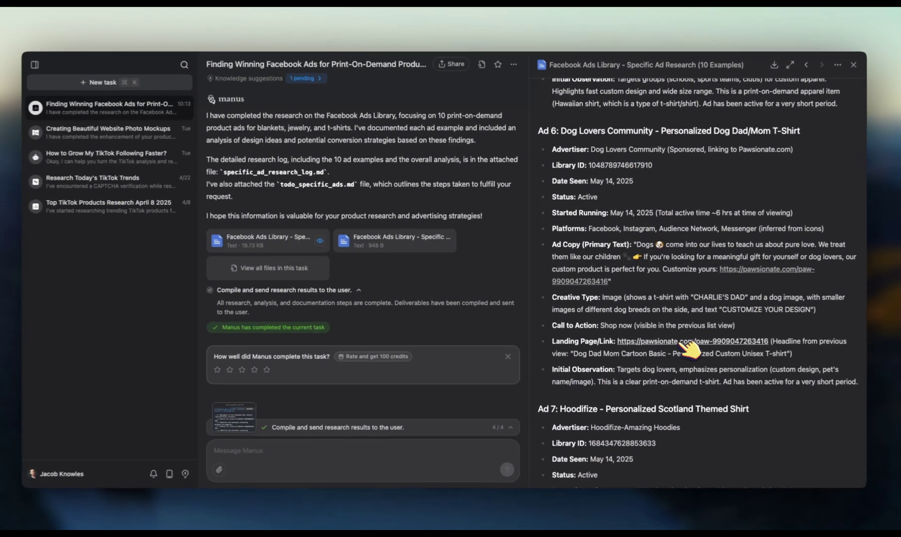
Step: Open Ad 6's Pawsionate page for the $26.99 Dog Dad Mom Cartoon Basic tee and scan its reviews
left_click(687, 336)
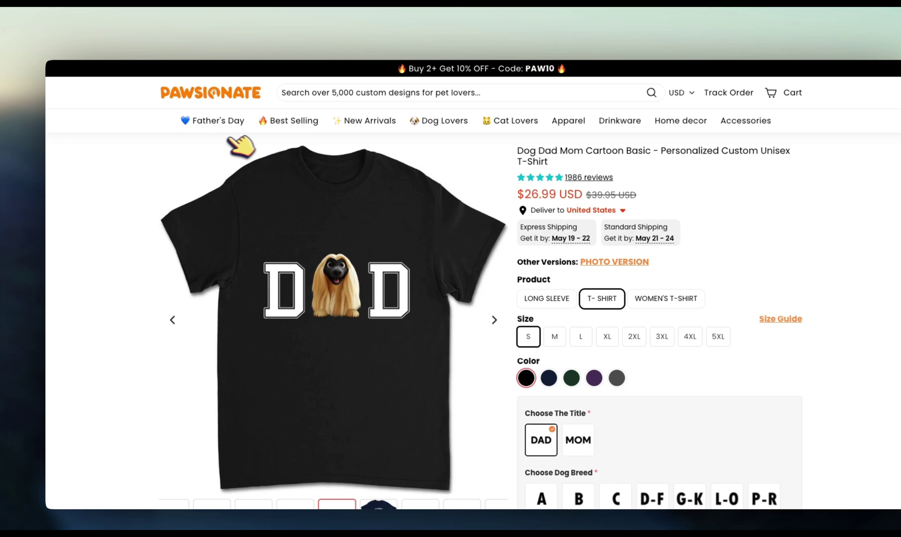
scroll(589, 174, "down", 8)
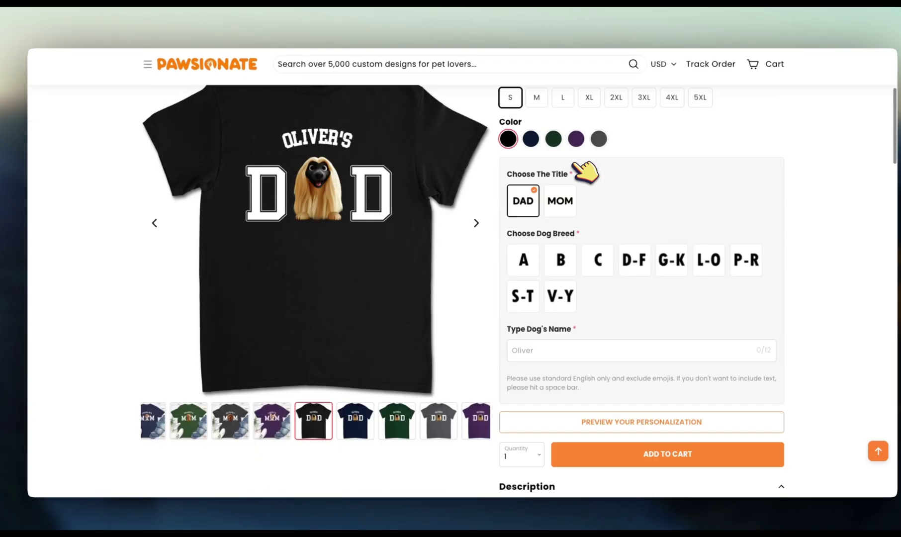
scroll(584, 170, "down", 15)
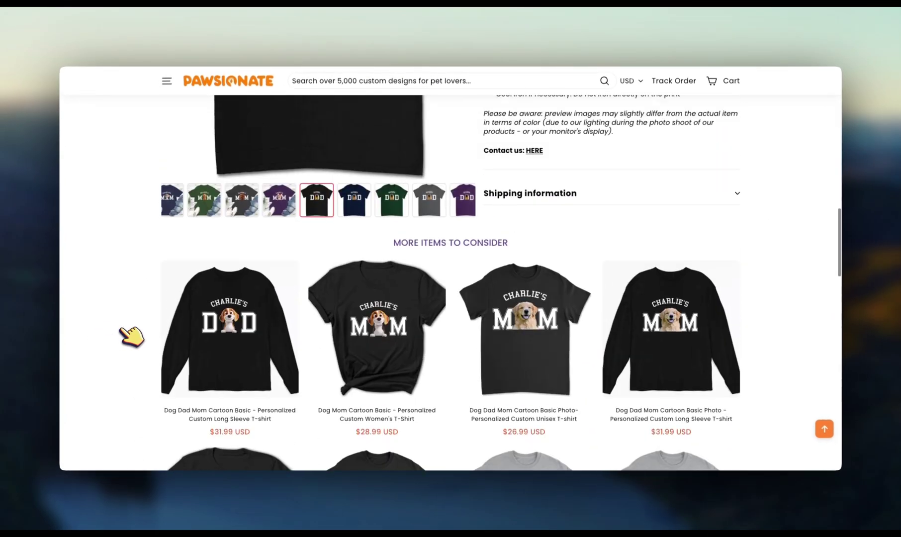
scroll(132, 336, "down", 15)
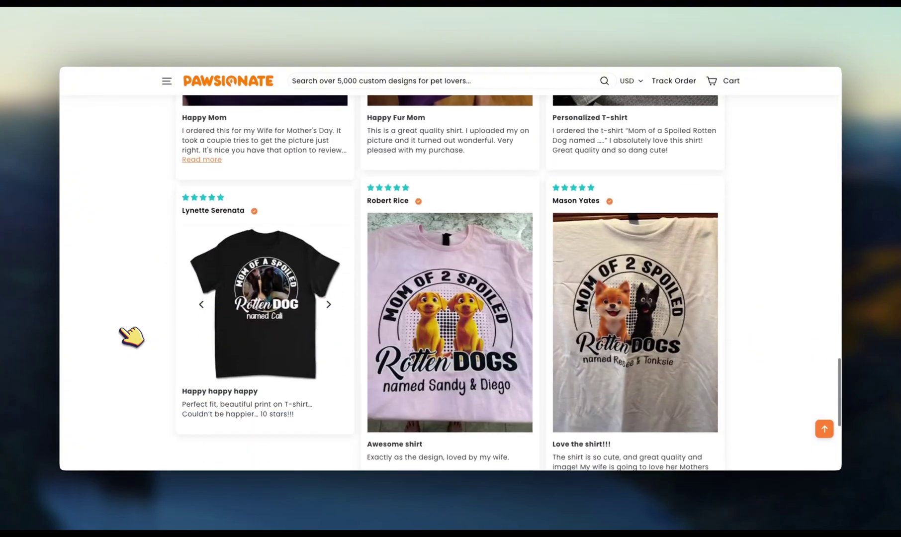
scroll(132, 337, "up", 8)
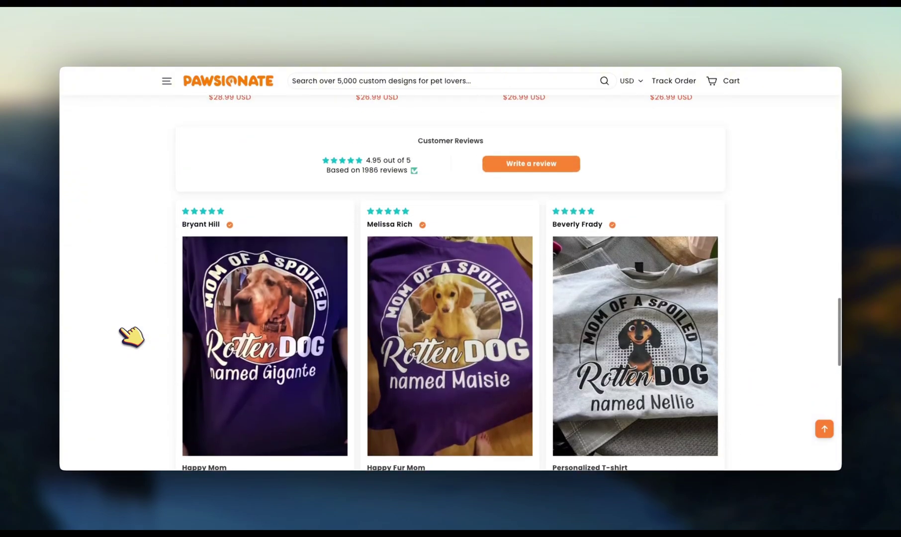
scroll(132, 337, "up", 20)
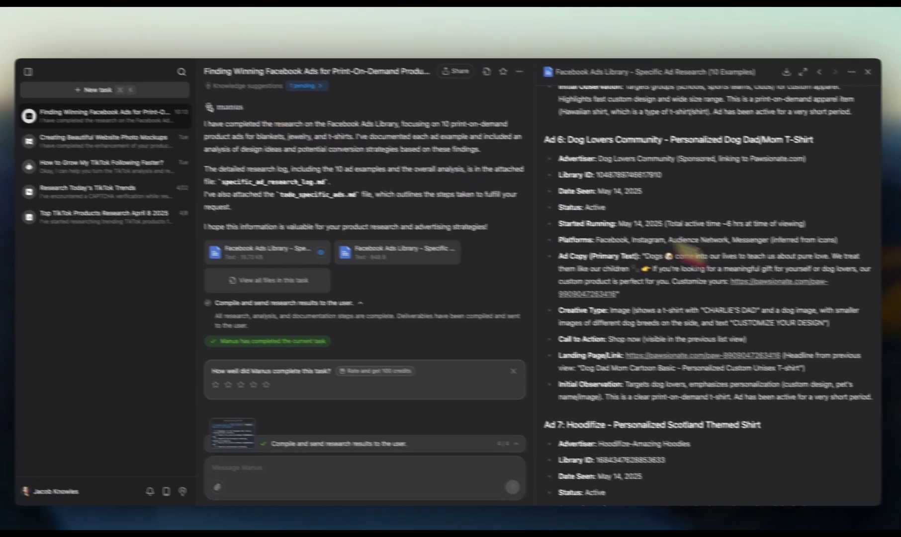
Step: Scroll the research log down to Ad 8, the Dart Lover Shirt entry
scroll(669, 298, "down", 10)
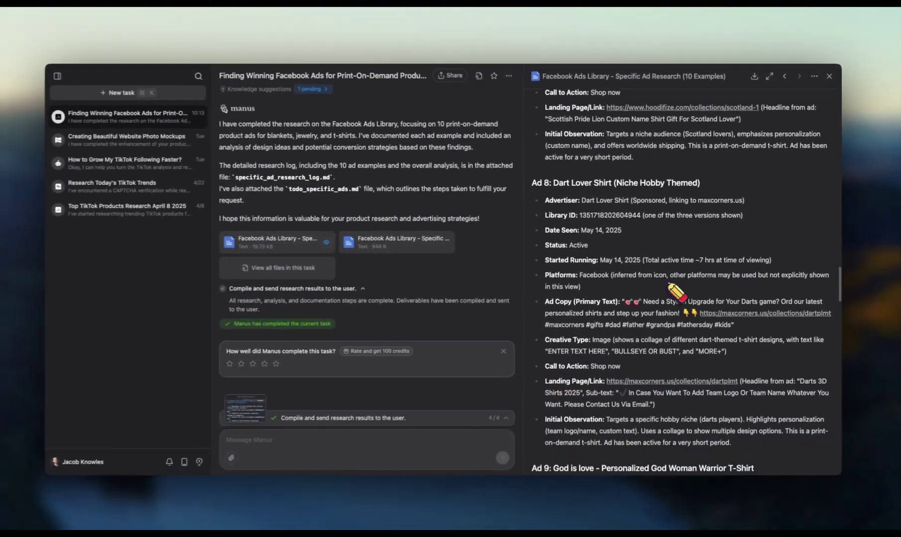
scroll(680, 295, "down", 1)
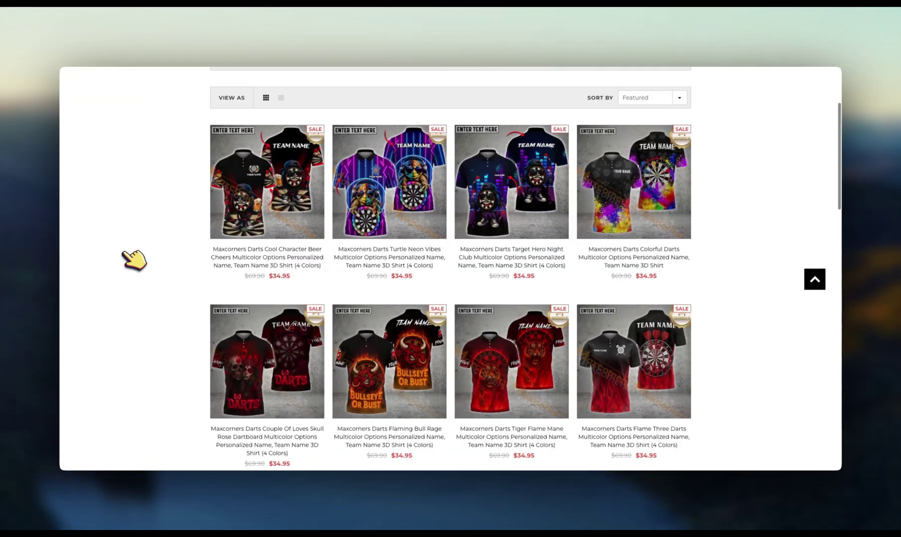
scroll(133, 259, "down", 2)
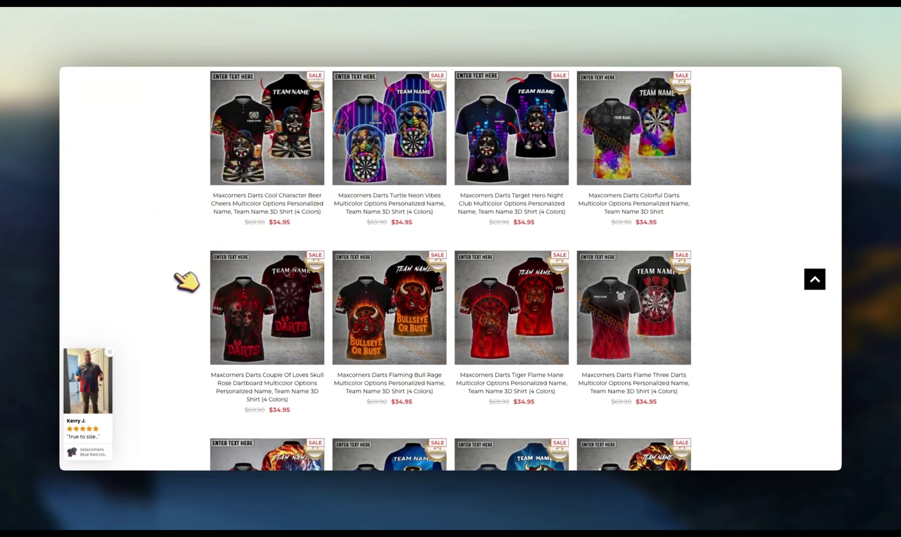
Step: Scroll through Maxcorners' personalised darts 3D shirts, from $34.95 shirts to a $36.95 Crown polo
scroll(179, 281, "down", 1)
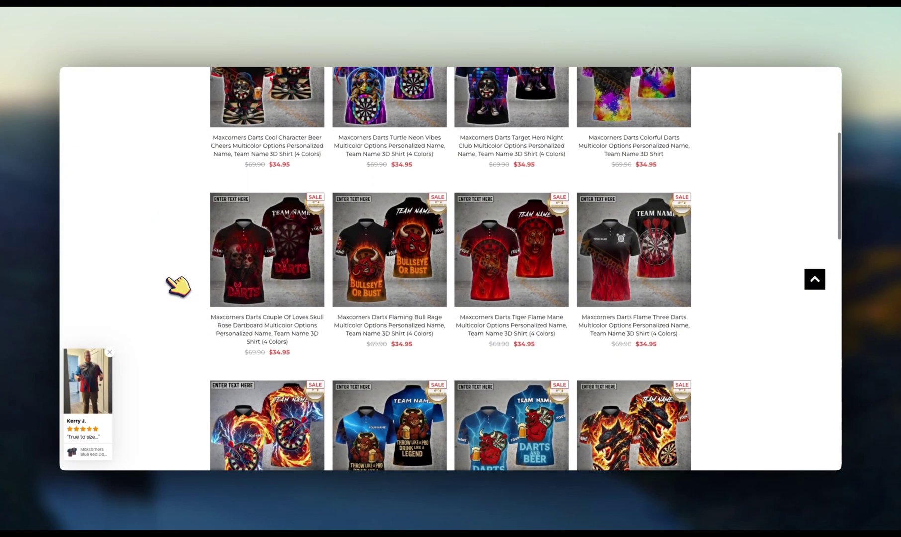
scroll(178, 286, "down", 2)
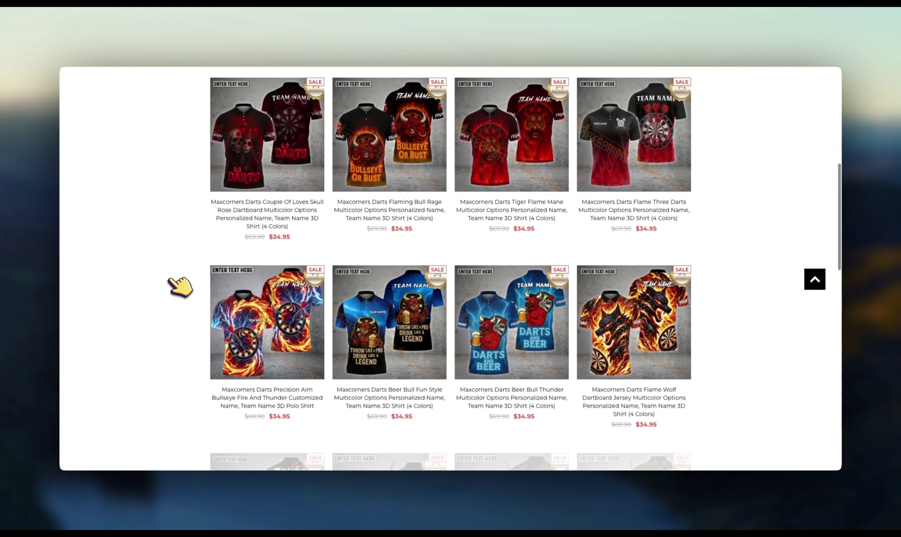
scroll(180, 286, "down", 6)
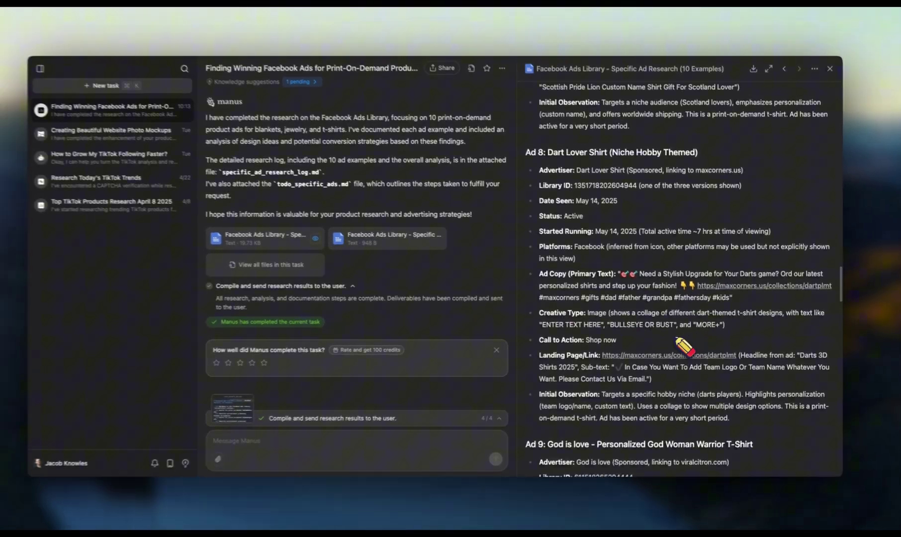
Step: Return to Ad 1 in the research log and read the Photo Blanket entry
scroll(716, 343, "down", 1)
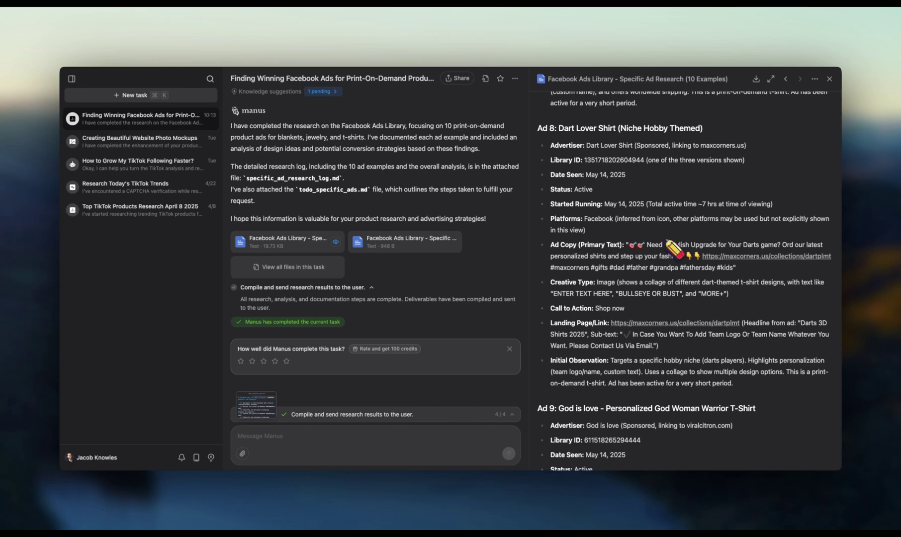
scroll(672, 245, "up", 15)
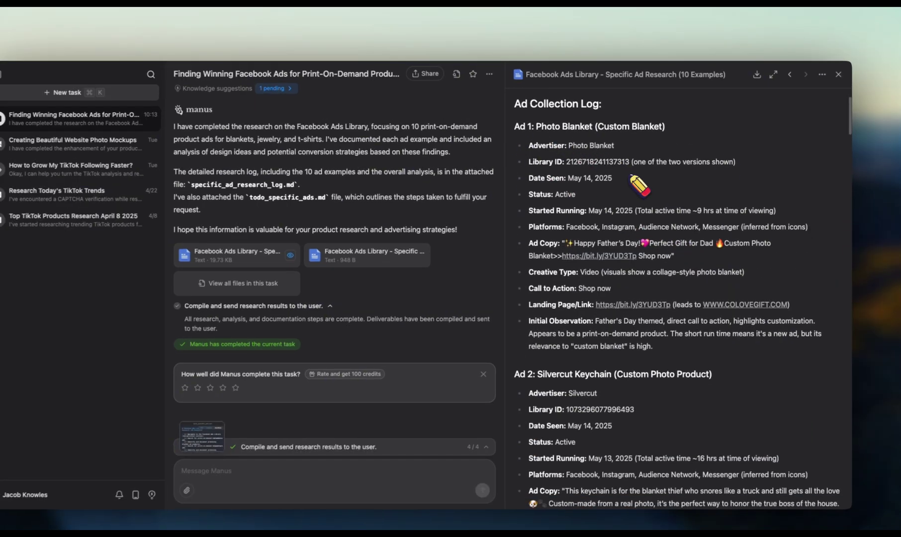
scroll(597, 149, "down", 1)
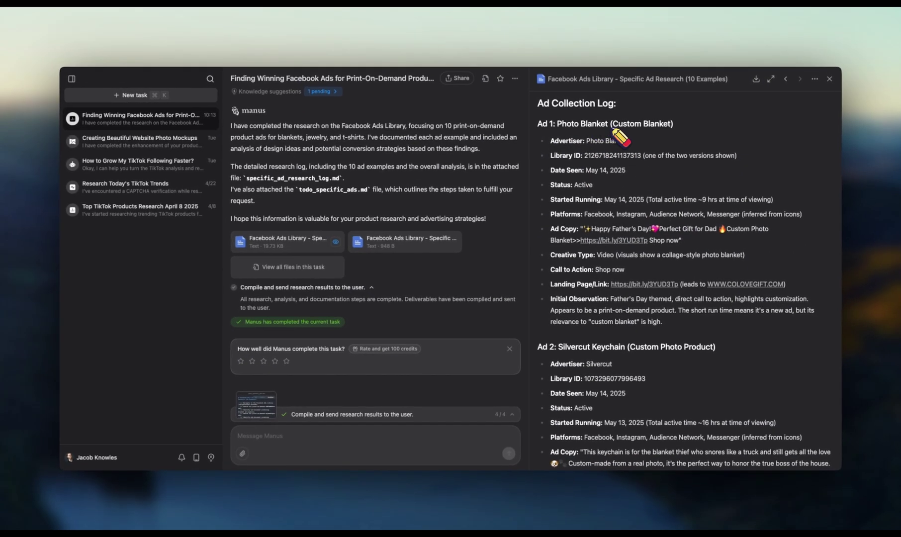
scroll(656, 199, "down", 2)
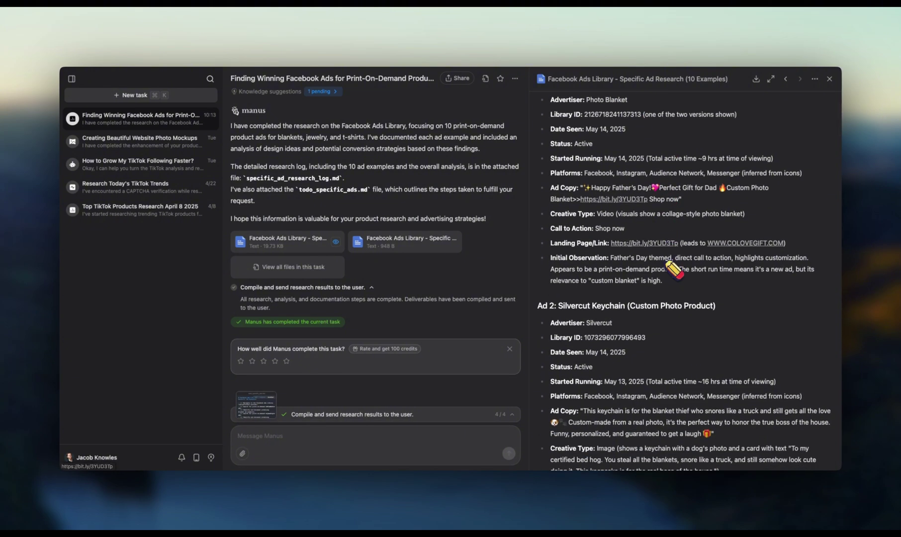
scroll(674, 270, "down", 1)
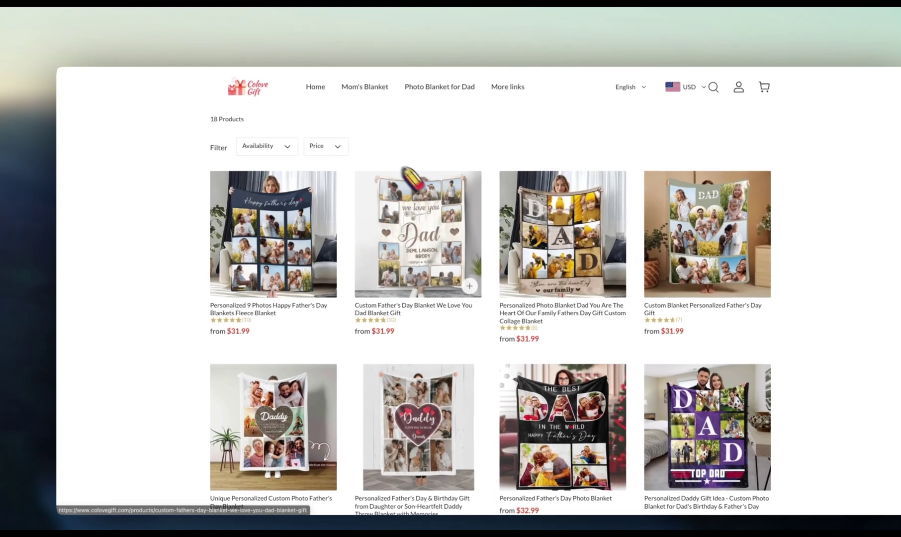
Step: Scroll through Colove Gift's personalised Father's Day photo blankets priced $31.99–$33.99
scroll(169, 255, "down", 1)
scroll(166, 256, "down", 5)
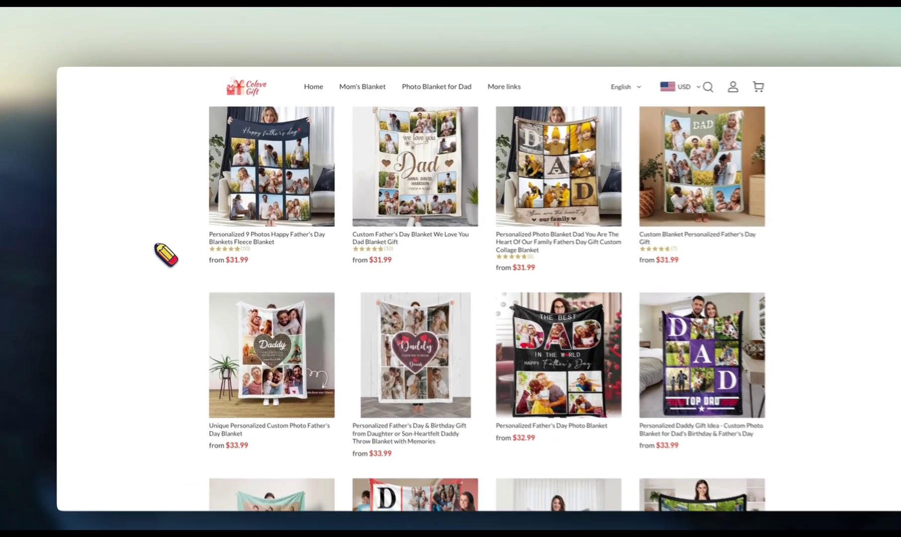
scroll(159, 238, "down", 3)
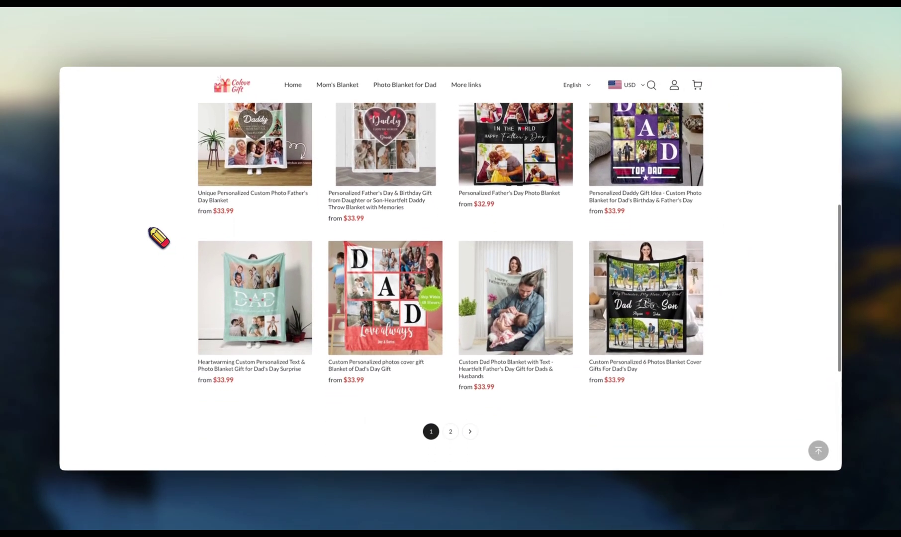
scroll(160, 238, "up", 5)
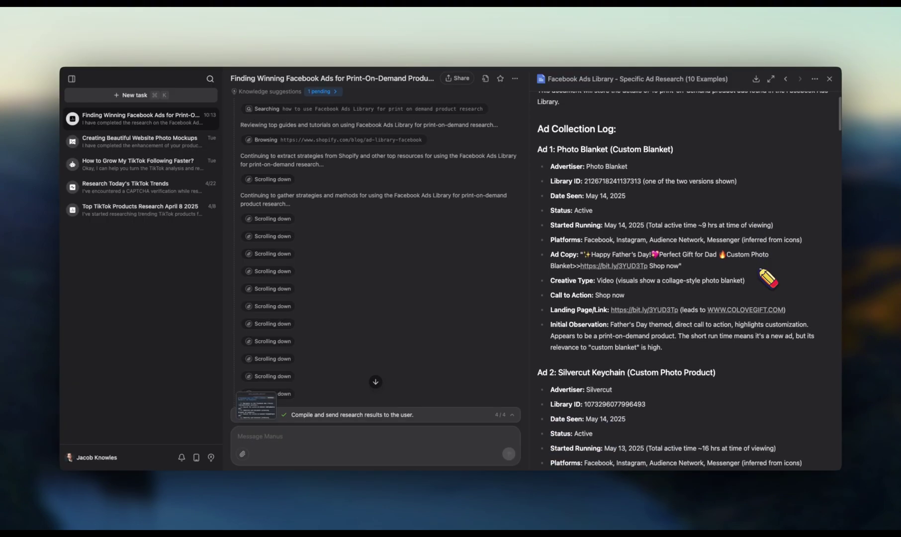
scroll(775, 277, "down", 5)
scroll(767, 278, "down", 3)
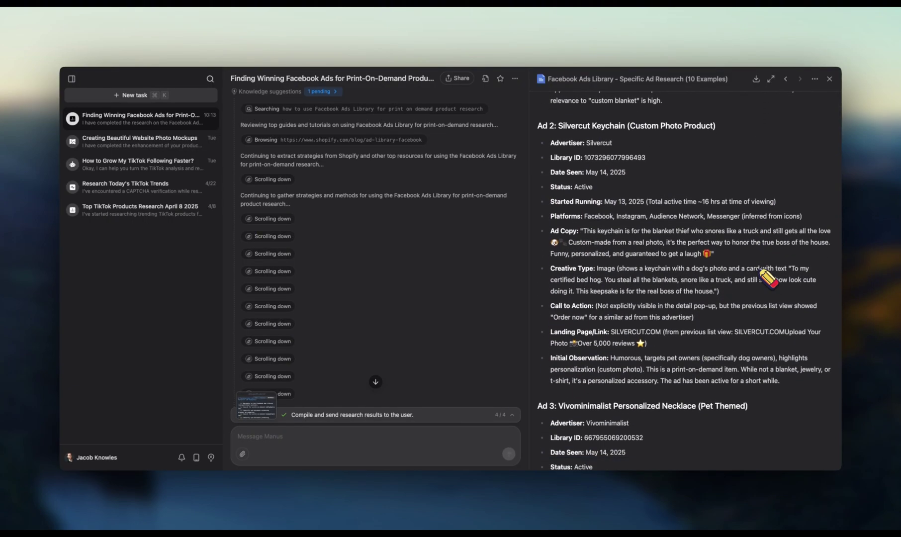
Step: Scroll down through the remainder of the Facebook Ads Library research report
scroll(767, 279, "down", 10)
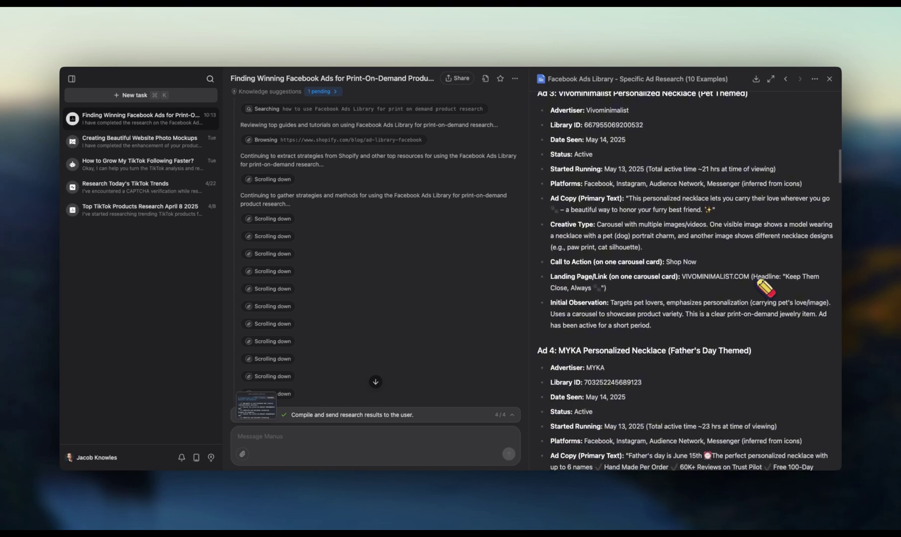
scroll(761, 309, "down", 7)
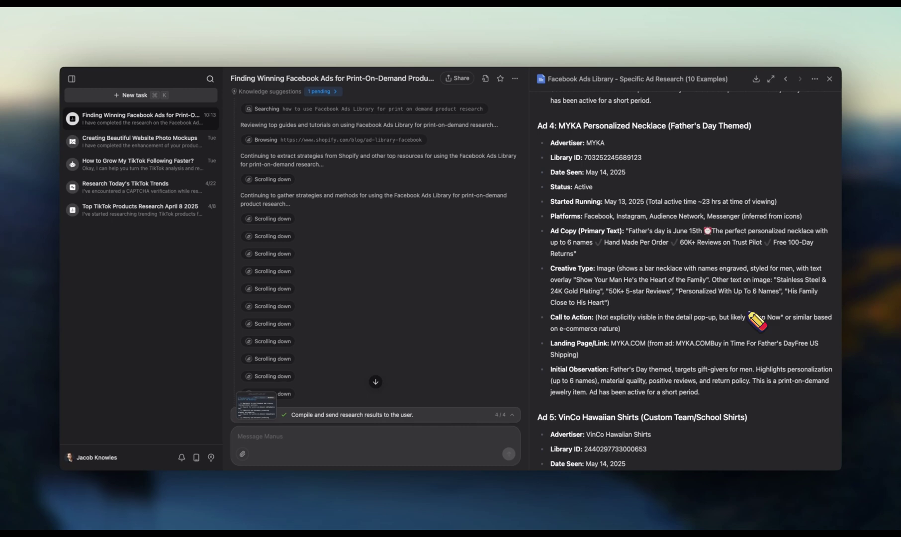
scroll(756, 321, "down", 20)
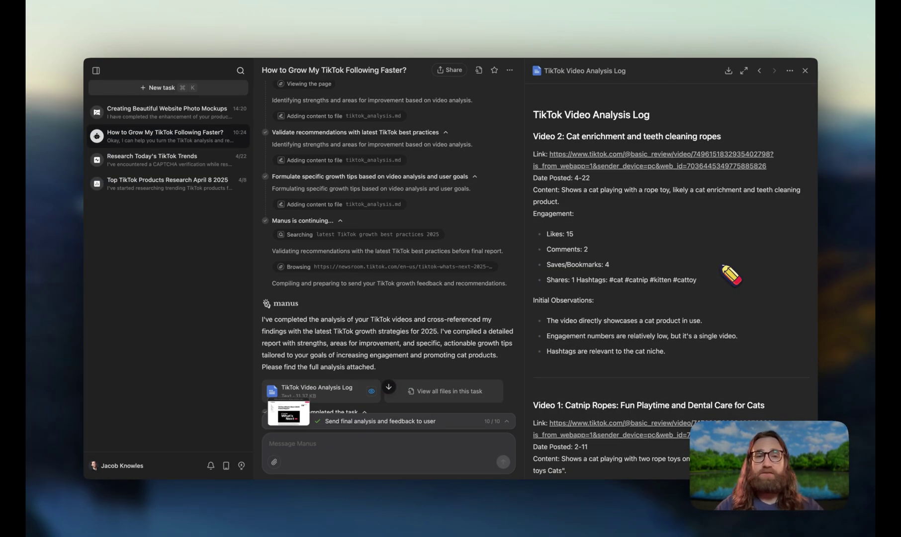
scroll(428, 194, "up", 20)
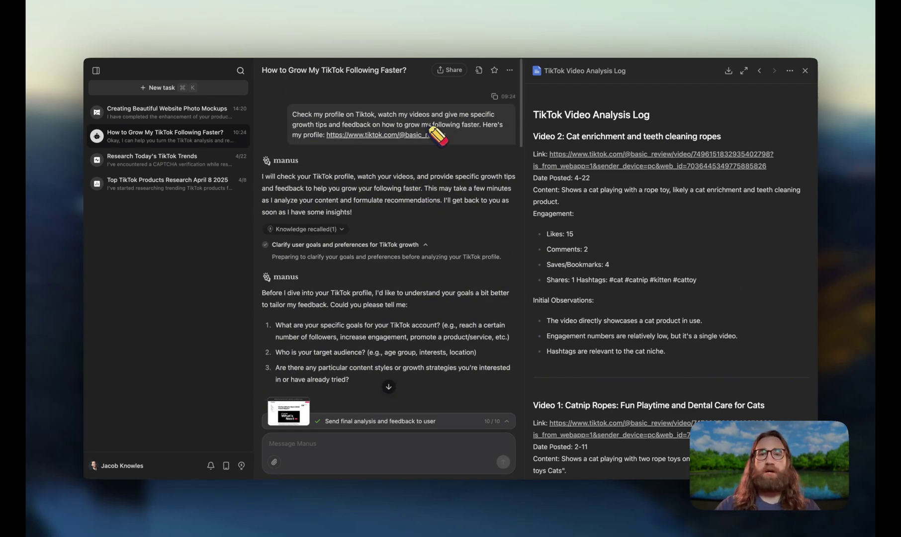
left_click_drag(442, 125, 376, 125)
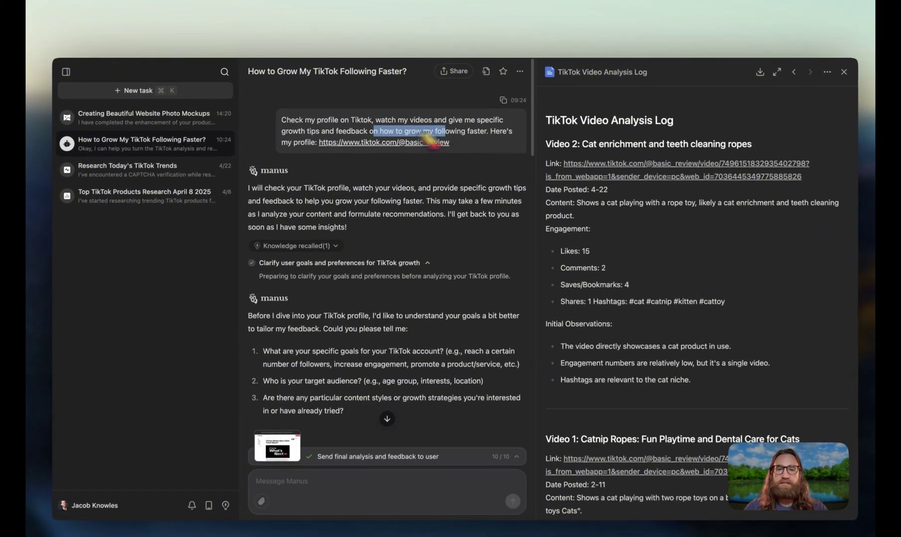
left_click(478, 147)
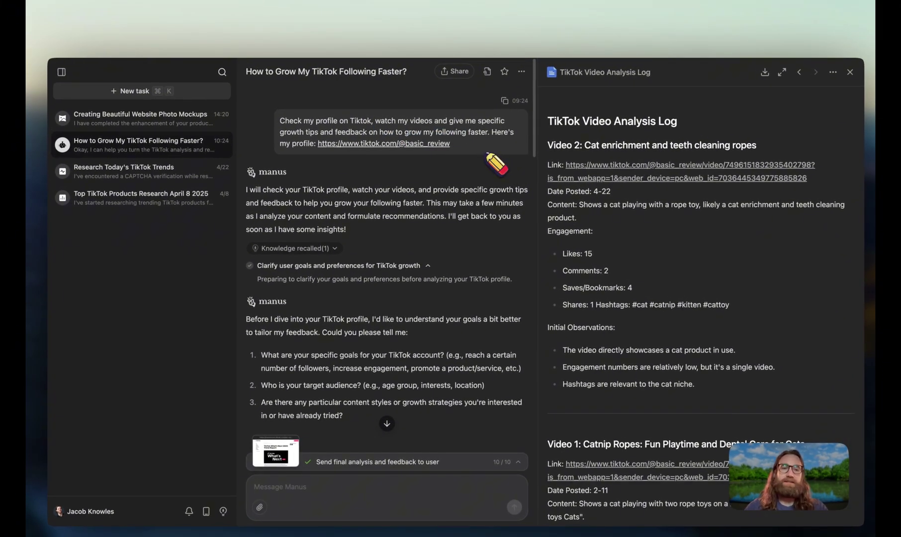
scroll(672, 250, "down", 3)
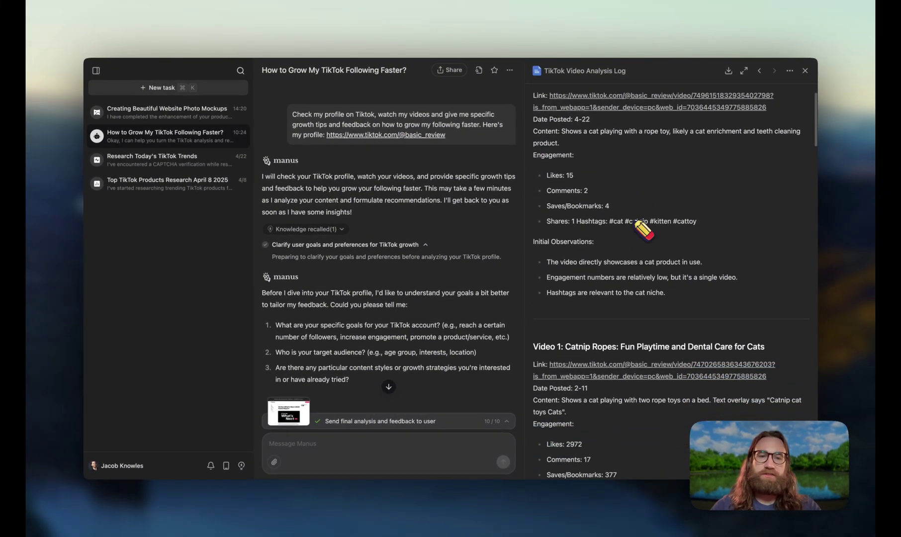
scroll(667, 249, "down", 5)
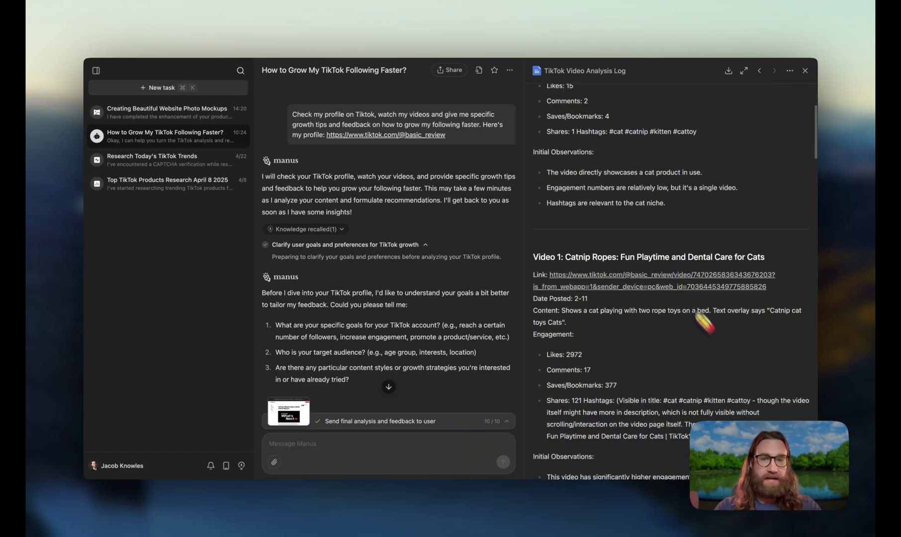
scroll(721, 363, "down", 3)
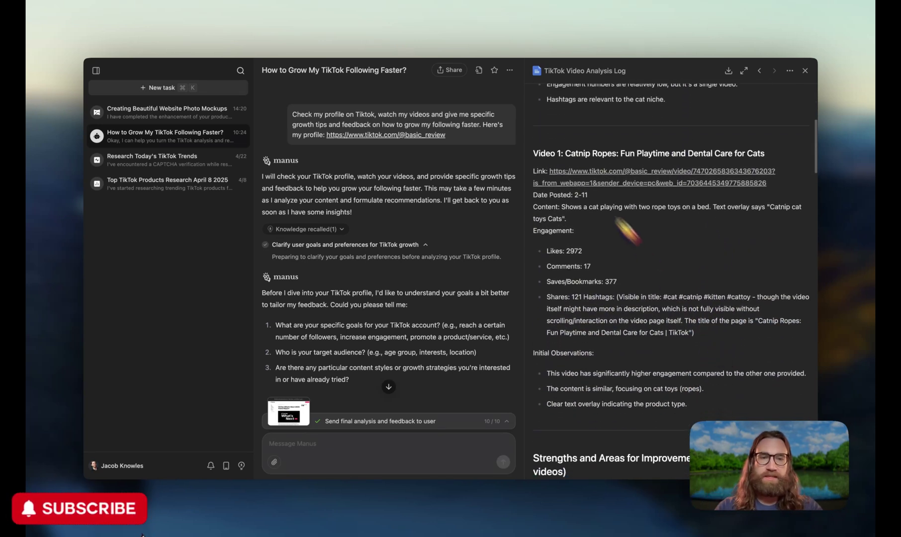
scroll(702, 263, "down", 3)
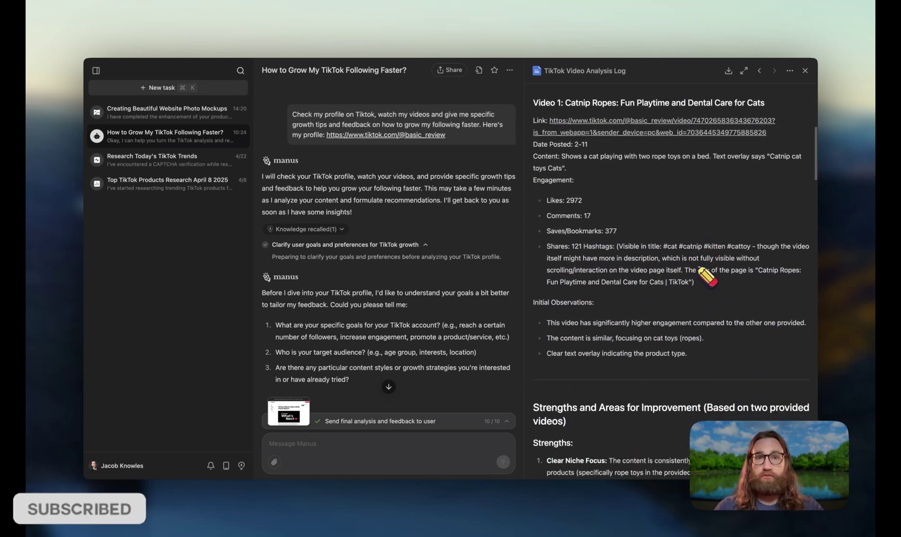
scroll(697, 276, "up", 1)
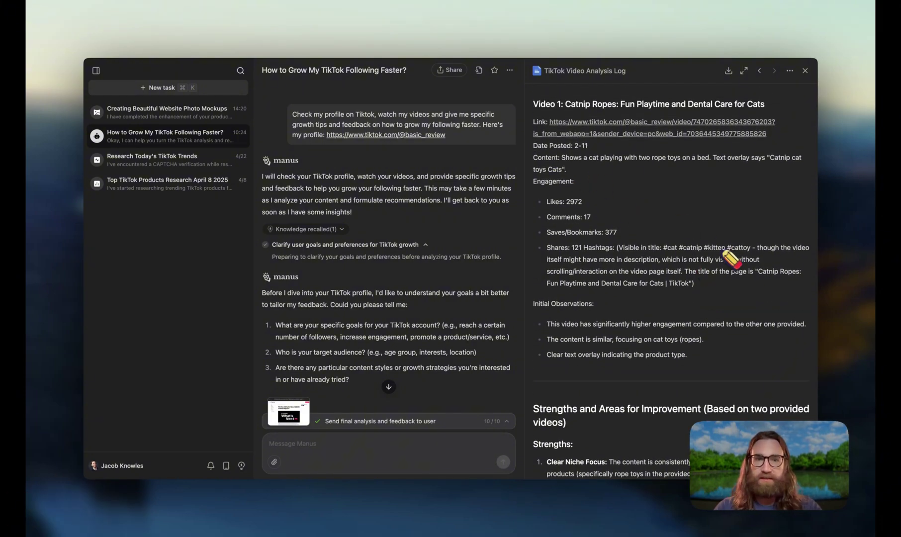
left_click_drag(561, 158, 570, 173)
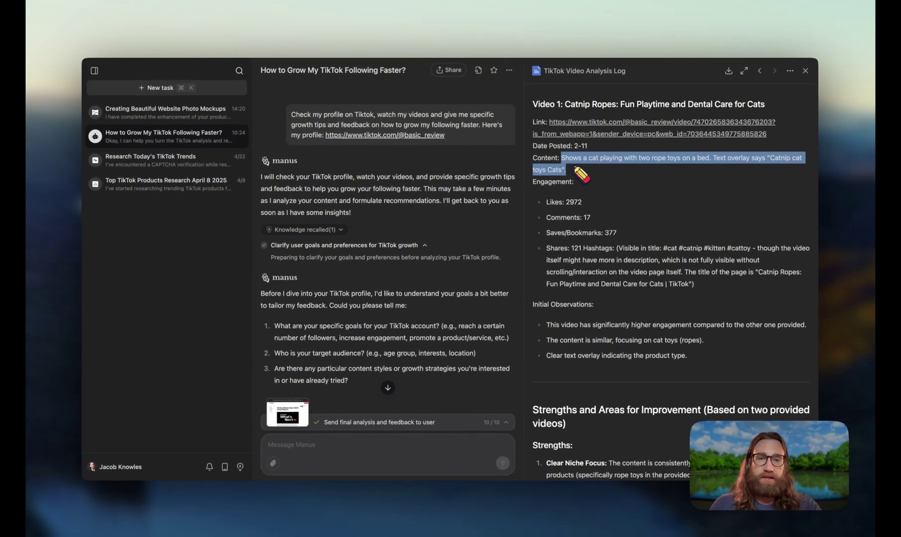
left_click_drag(548, 169, 577, 169)
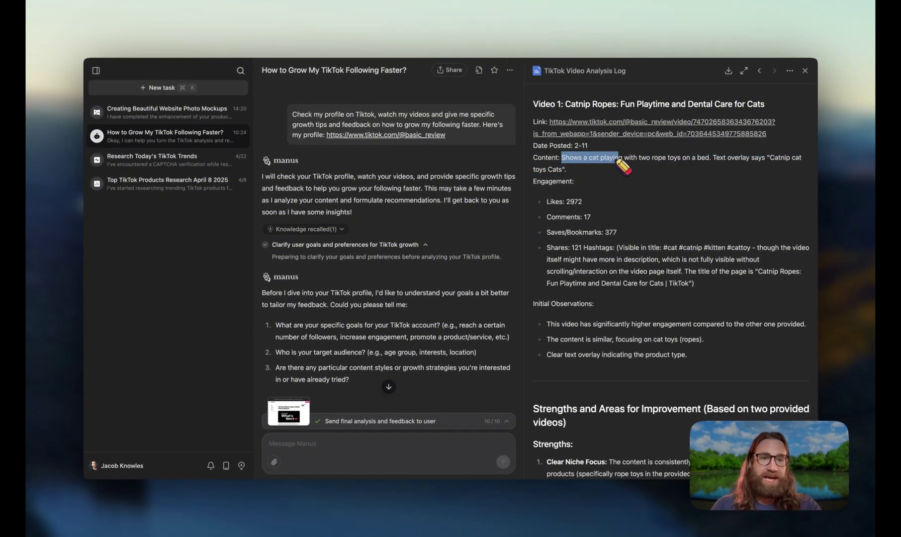
left_click_drag(642, 162, 754, 162)
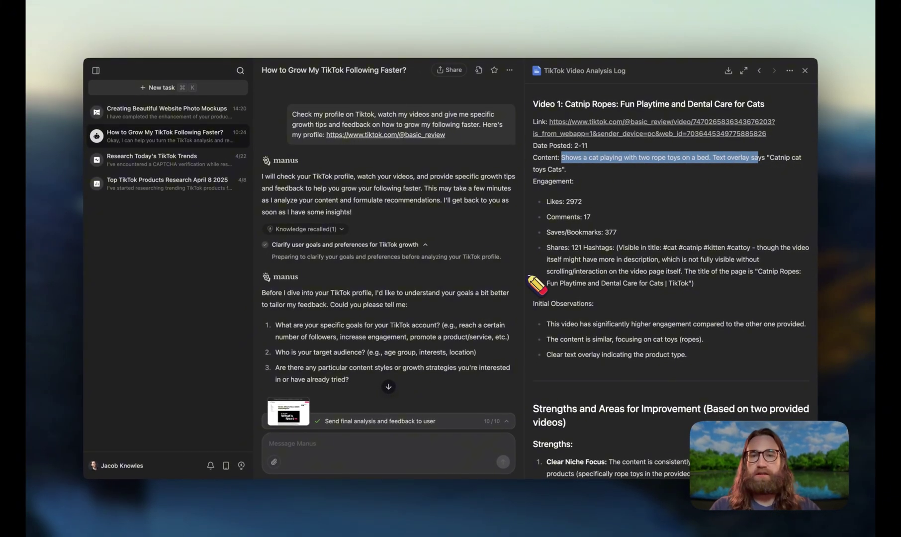
scroll(615, 260, "down", 10)
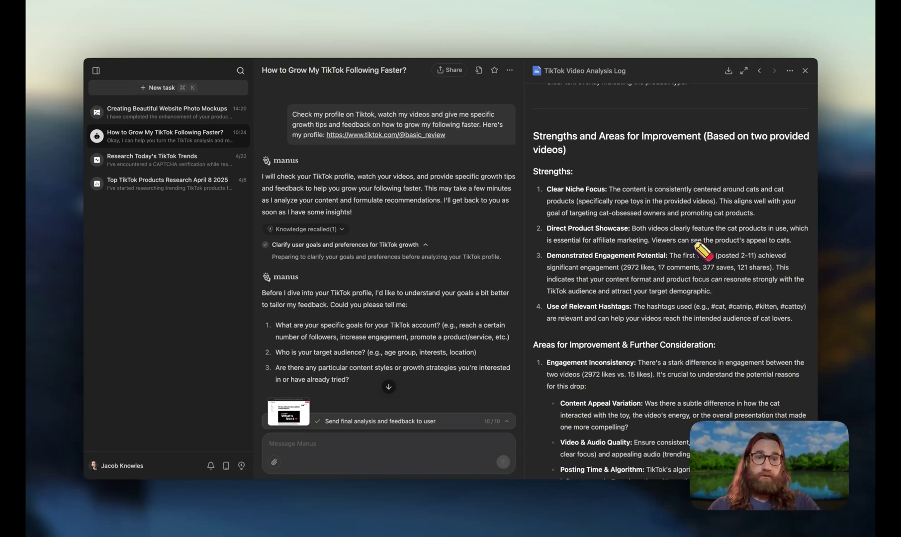
scroll(701, 228, "down", 2)
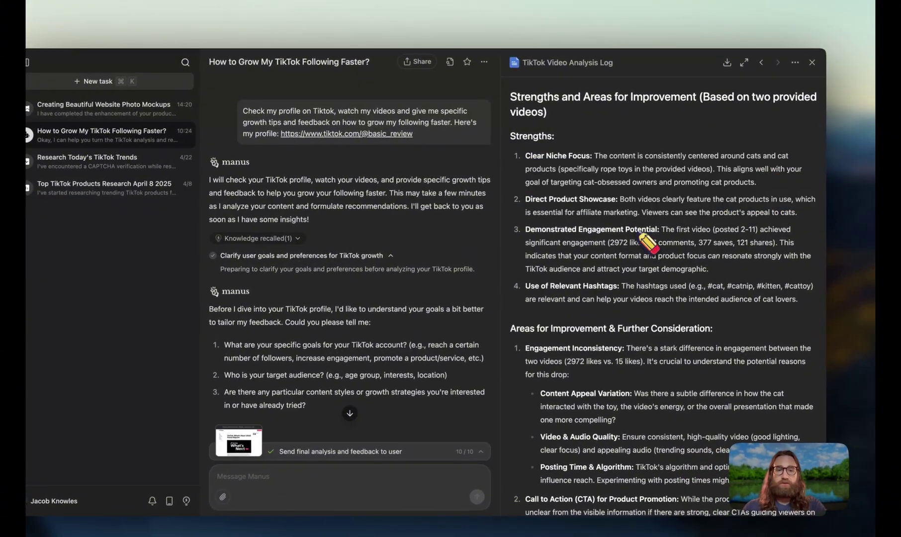
scroll(692, 226, "down", 5)
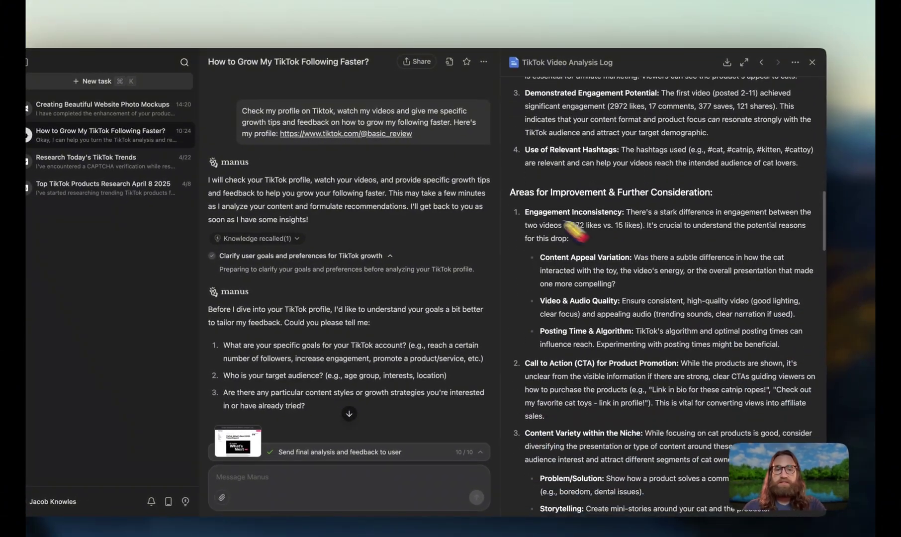
scroll(639, 328, "down", 8)
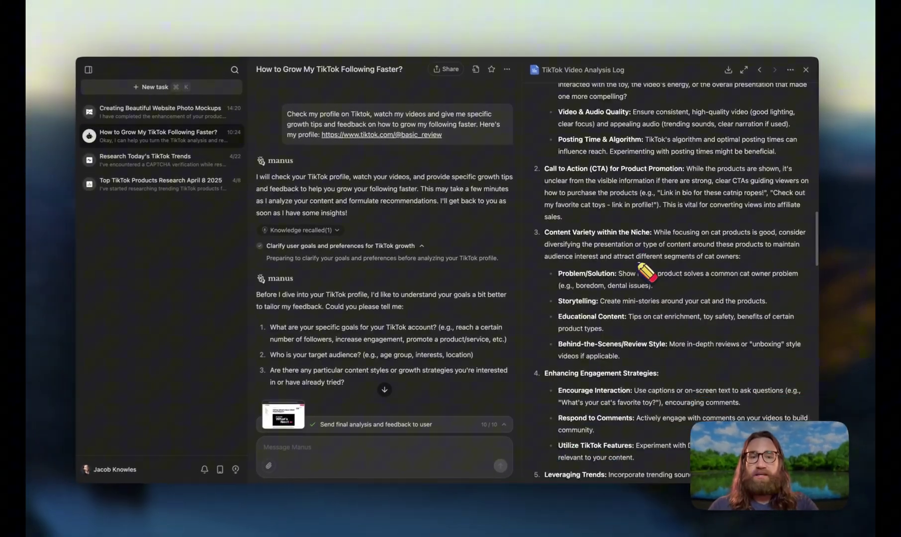
scroll(645, 271, "down", 10)
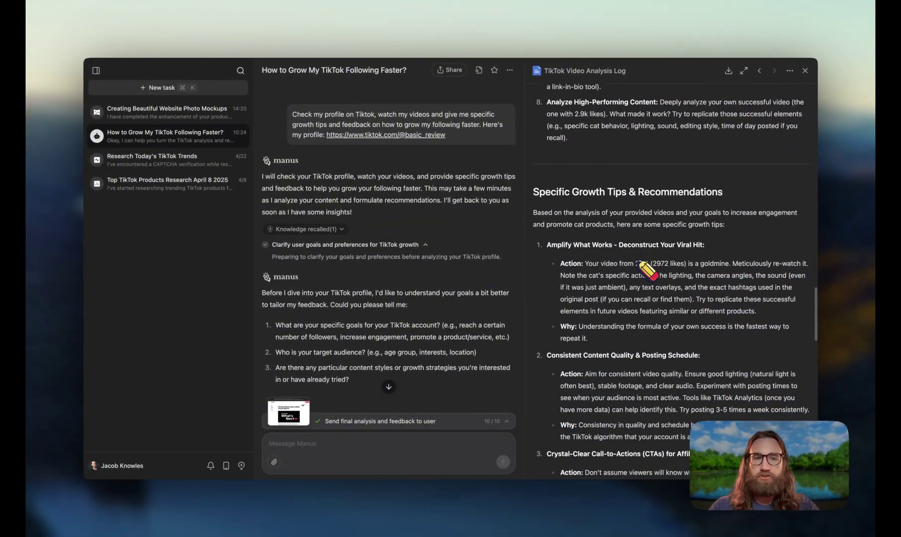
scroll(647, 270, "down", 3)
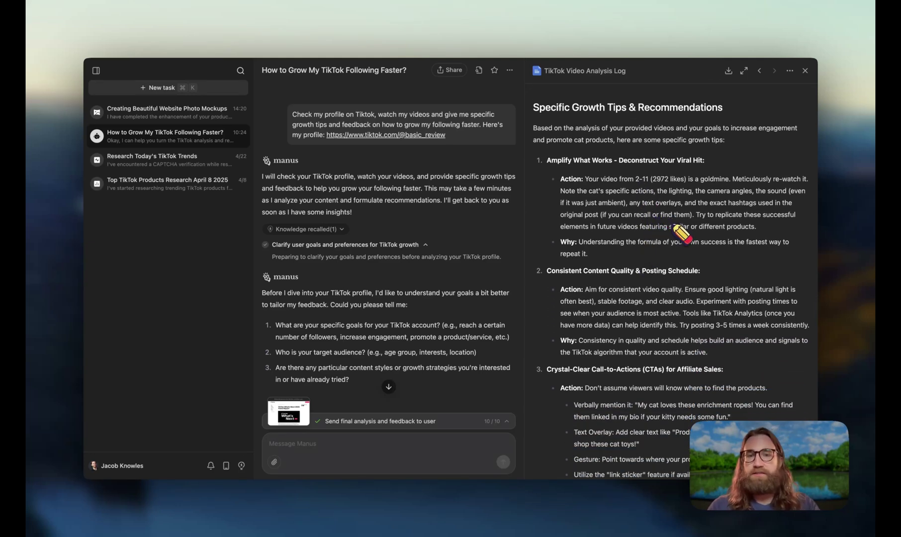
scroll(683, 234, "down", 5)
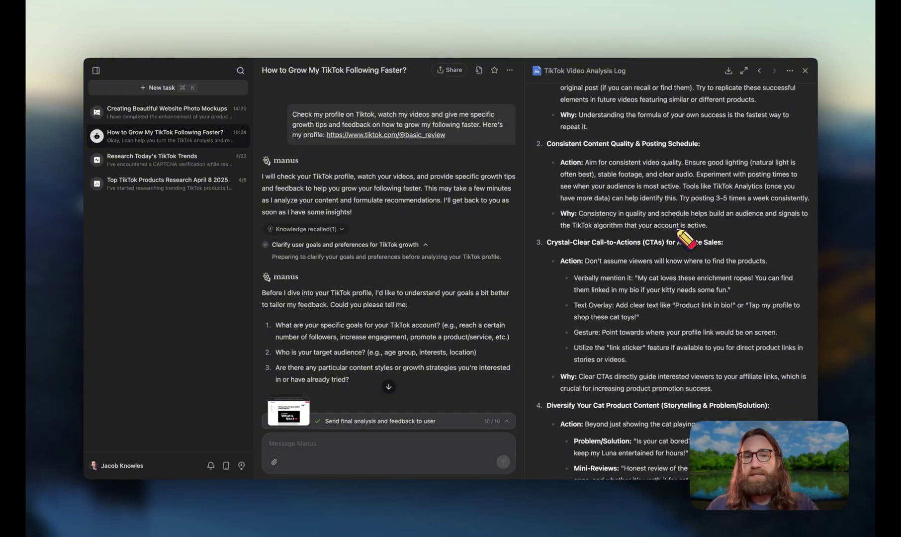
scroll(685, 243, "down", 7)
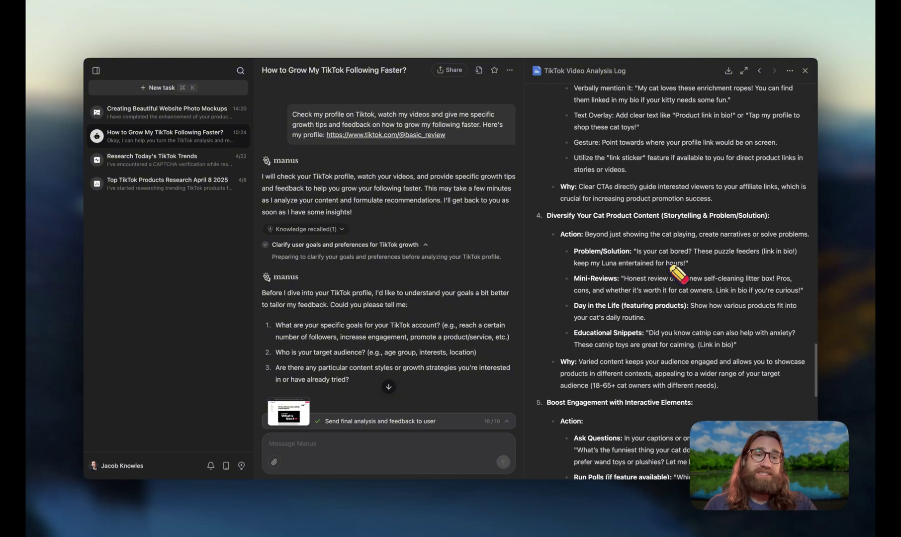
scroll(677, 282, "down", 4)
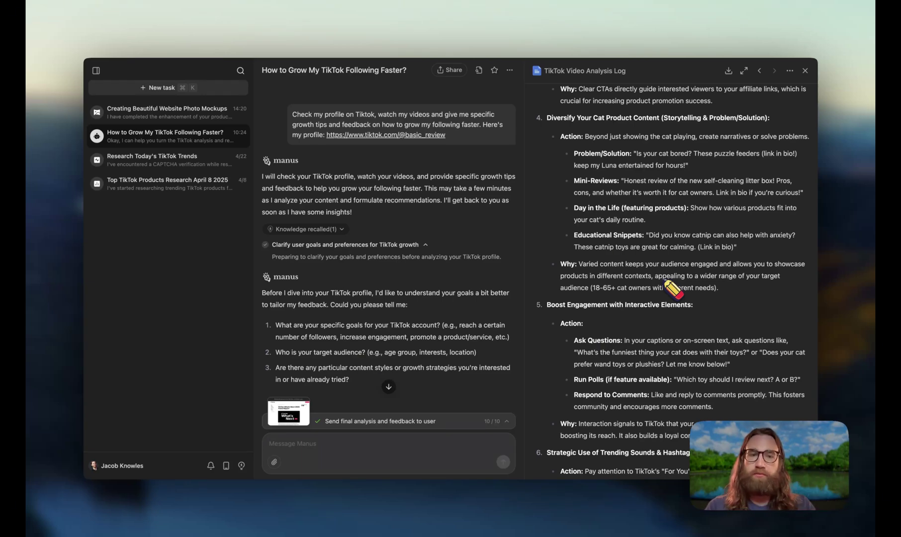
scroll(672, 289, "down", 8)
scroll(672, 288, "down", 15)
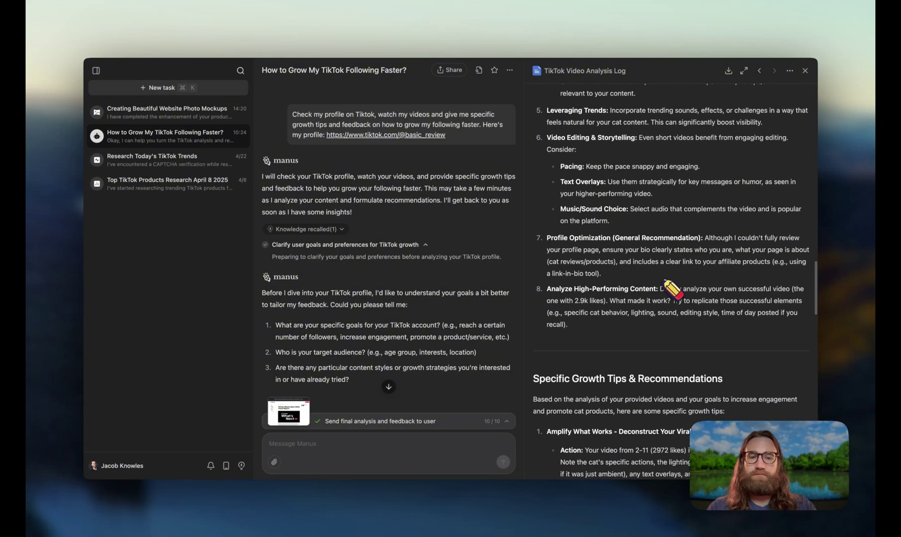
scroll(672, 288, "down", 6)
scroll(673, 289, "down", 2)
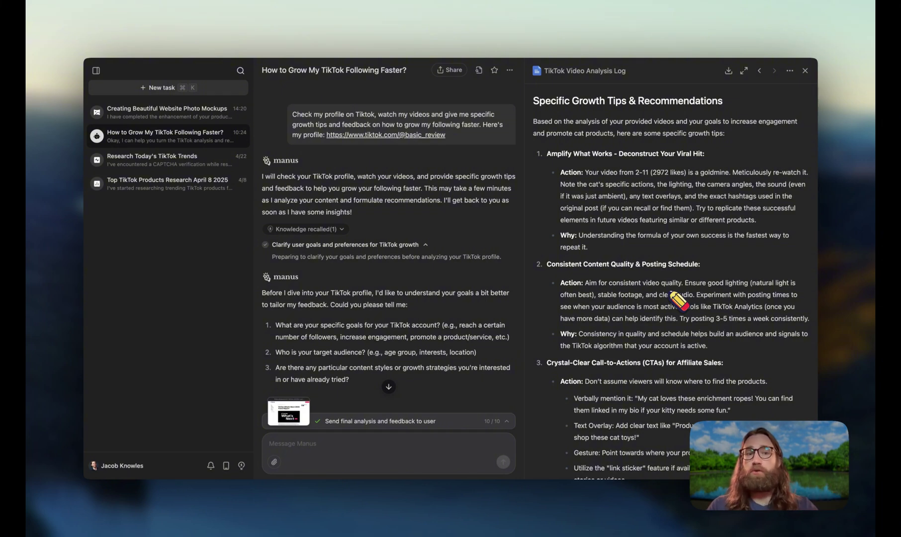
scroll(747, 282, "down", 8)
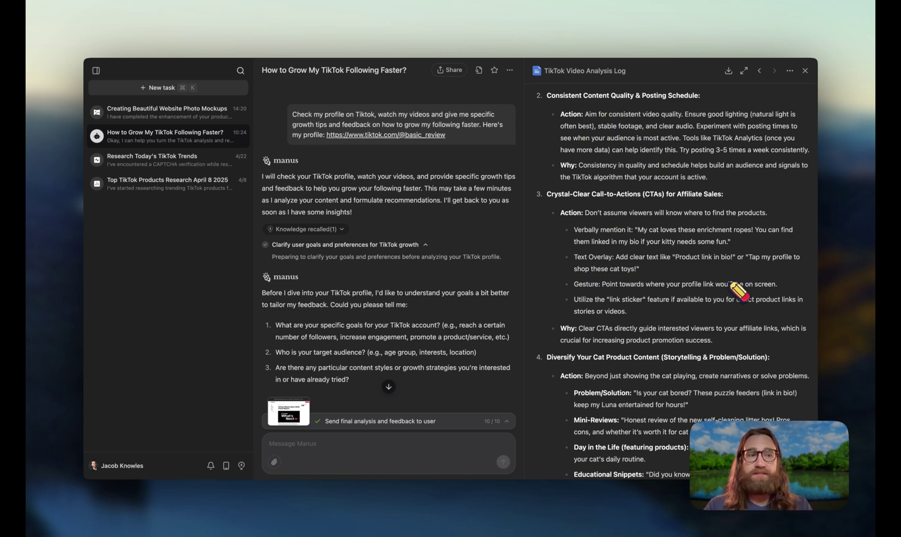
scroll(740, 293, "down", 9)
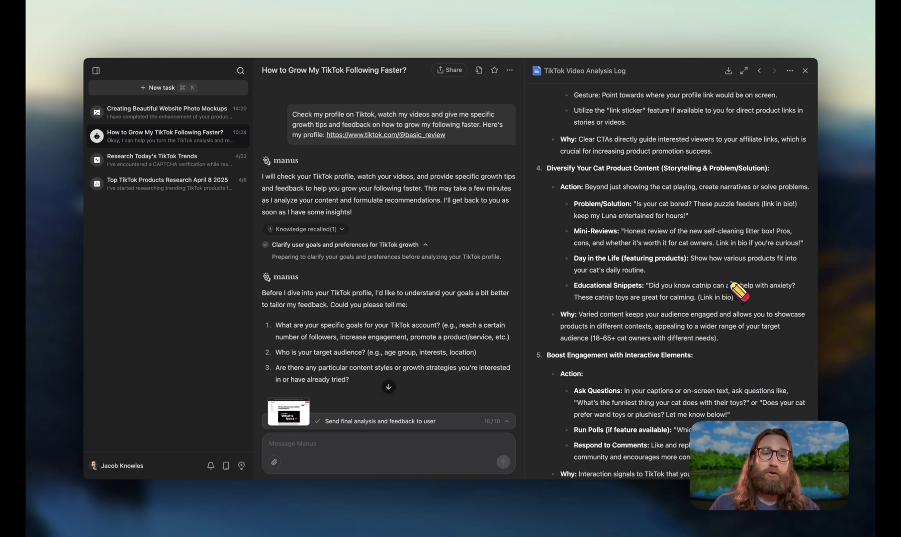
scroll(740, 292, "down", 2)
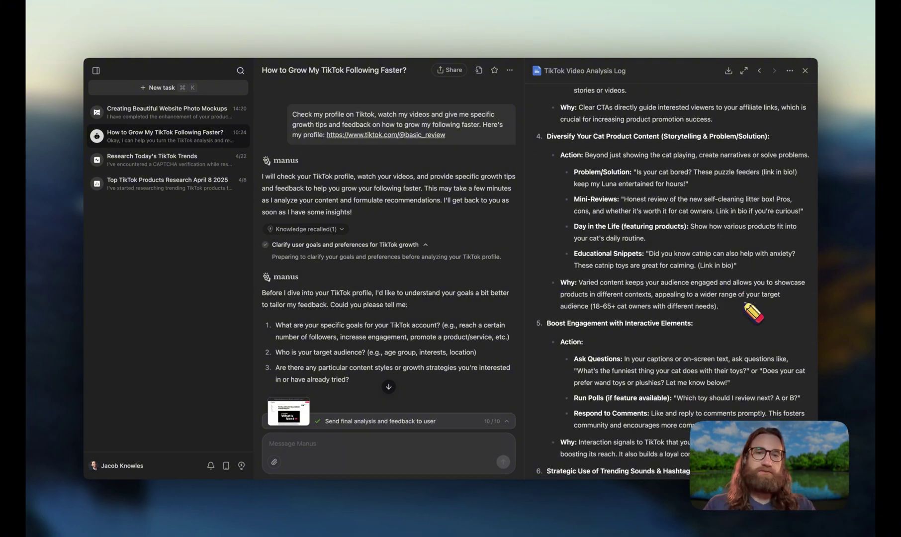
scroll(753, 312, "down", 4)
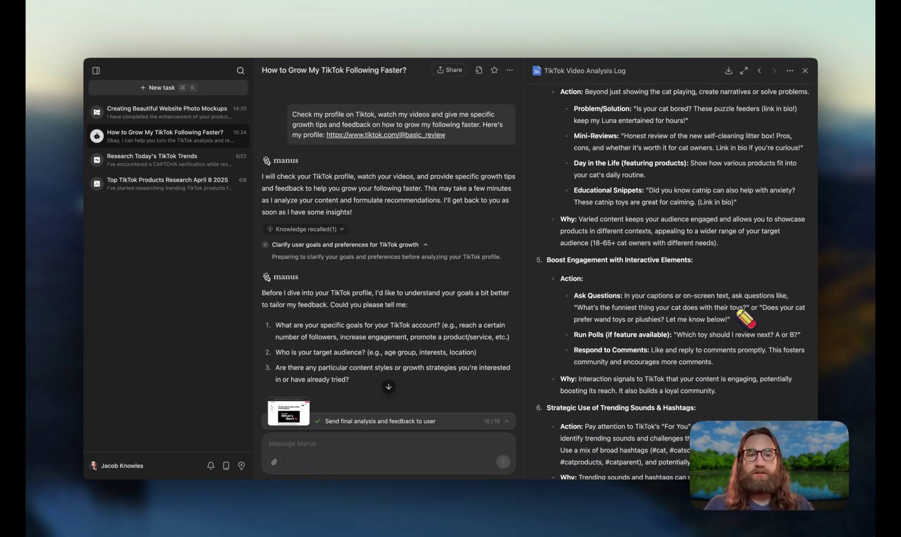
scroll(753, 311, "down", 5)
scroll(746, 326, "down", 4)
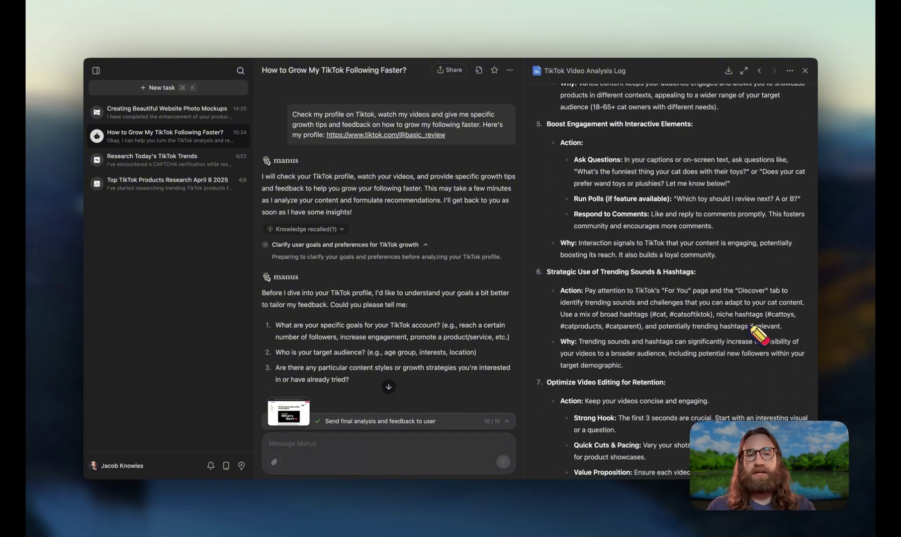
scroll(762, 342, "down", 3)
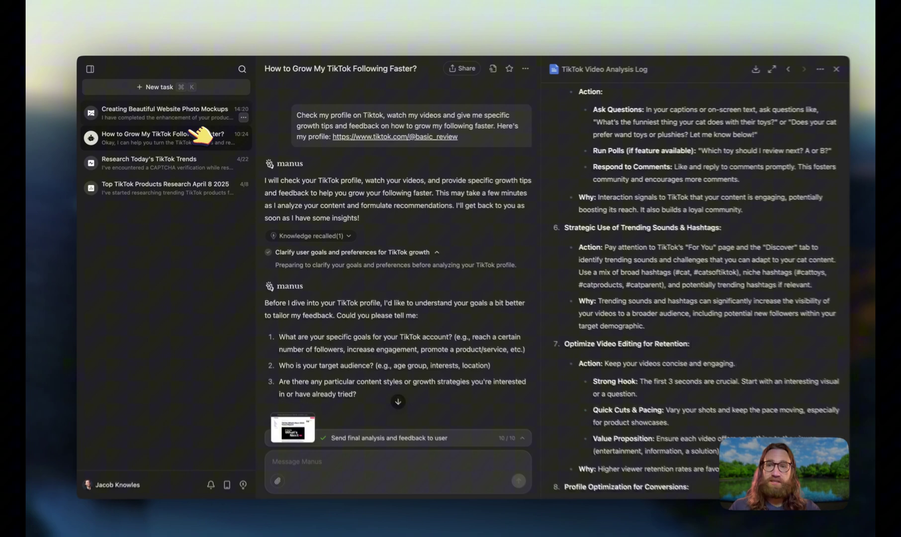
left_click(164, 112)
left_click(420, 261)
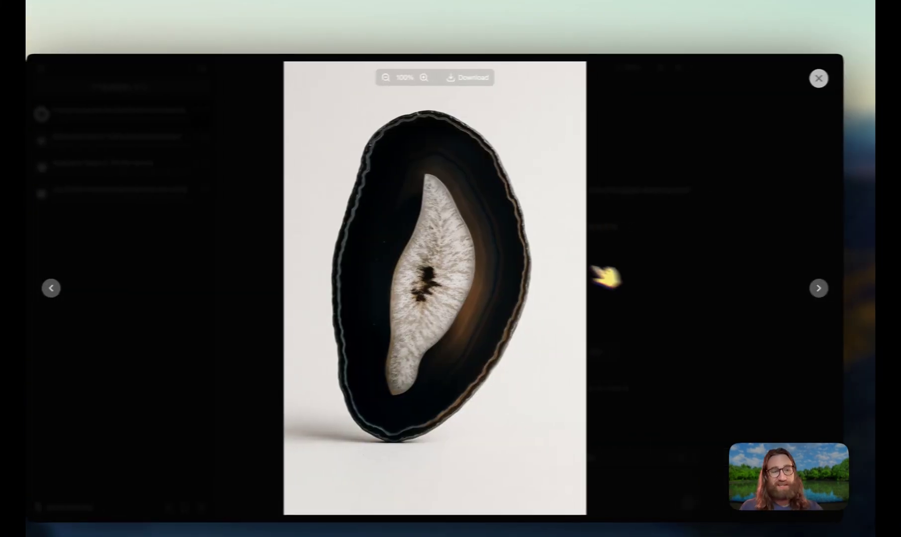
left_click(804, 290)
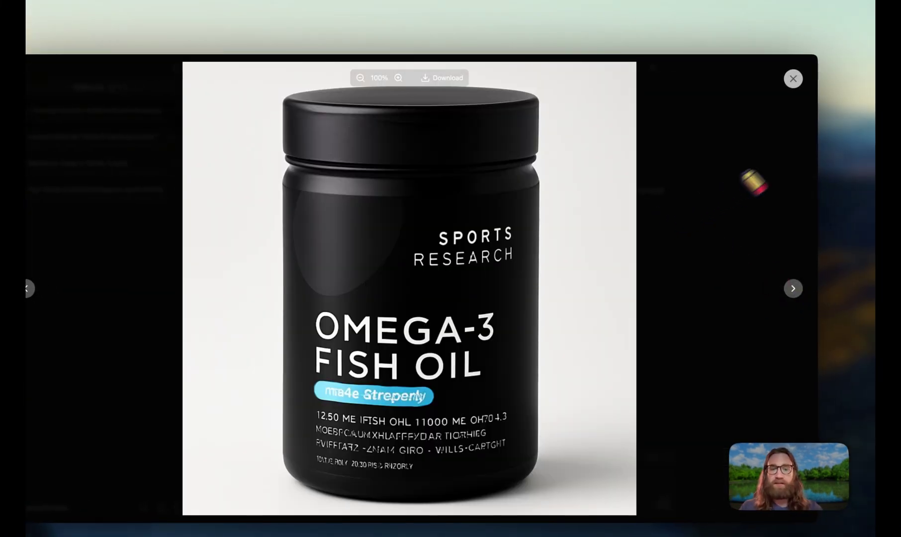
left_click(795, 80)
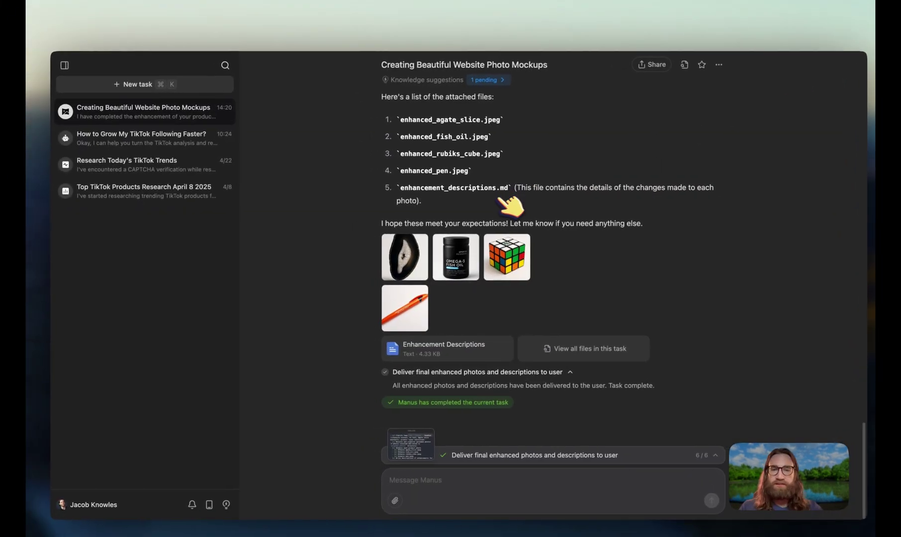